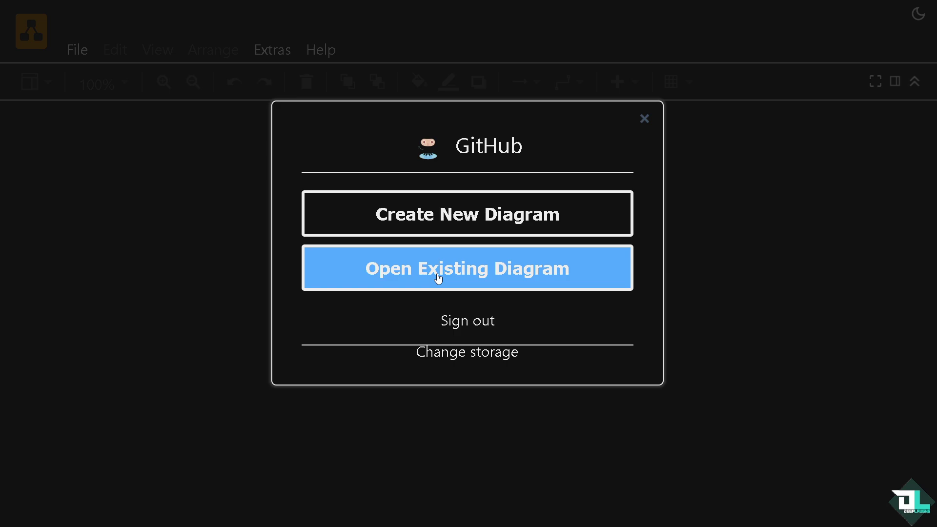
# Step: Choose Create New Diagram in the GitHub storage dialog
pyautogui.click(437, 221)
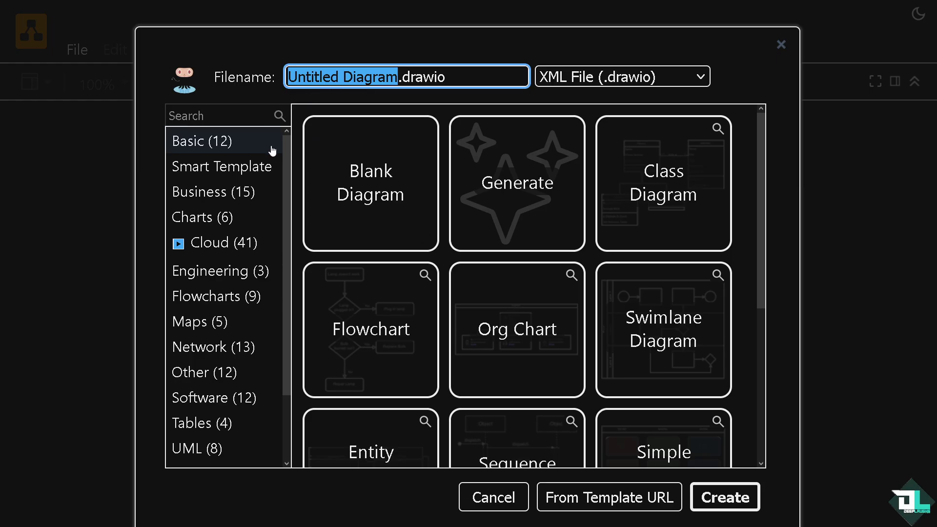
# Step: Paste in a filename ending with 'for Entity Relationship Diagram'
pyautogui.hotkey('ctrl', 'v')
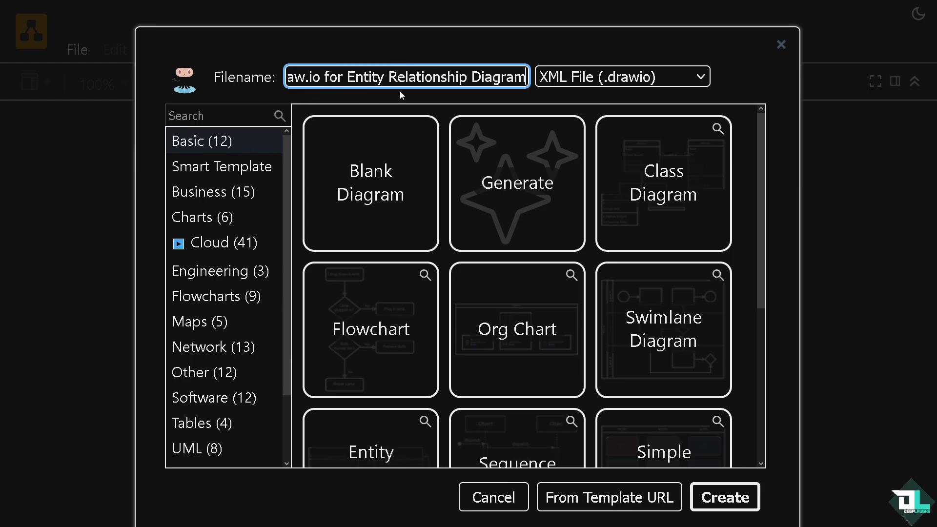
pyautogui.moveTo(379, 77); pyautogui.dragTo(312, 76)
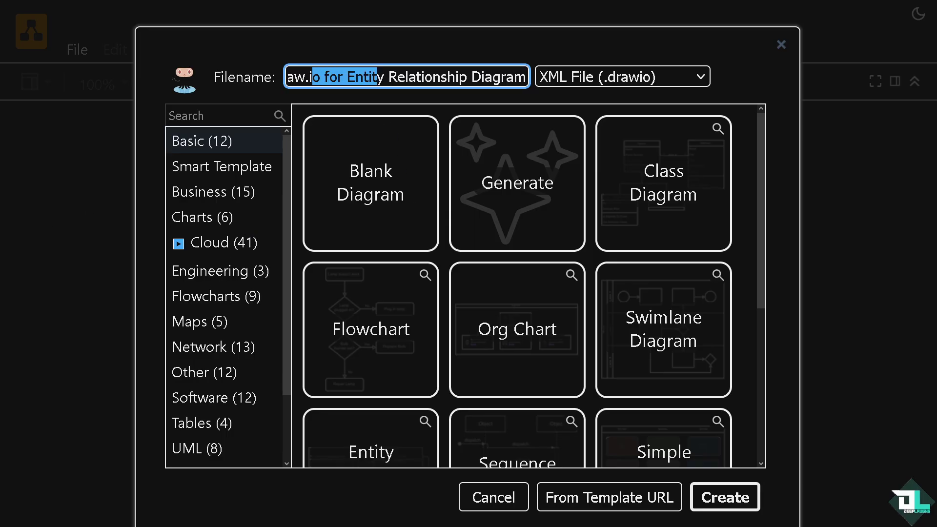
pyautogui.click(69, 268)
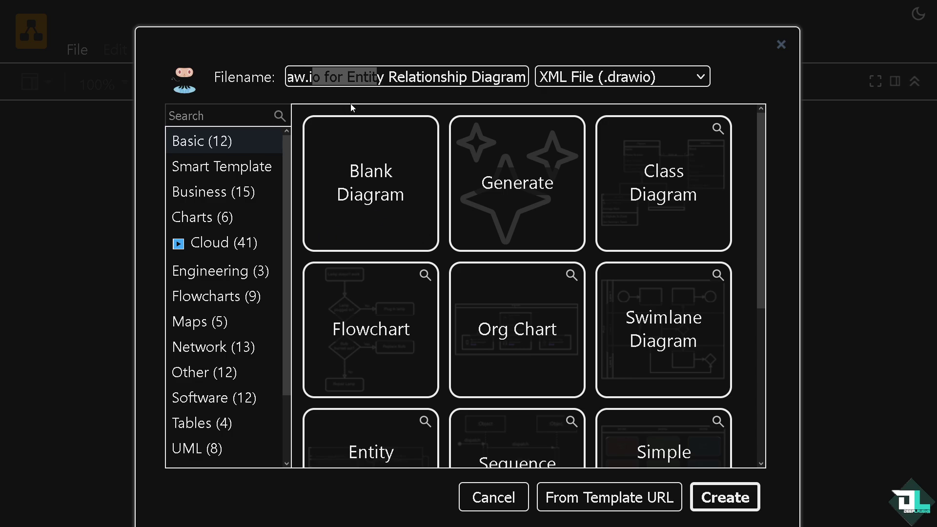
# Step: Pick the Entity Relationship Diagram template from the Basic templates
pyautogui.scroll(-2, 406, 221)
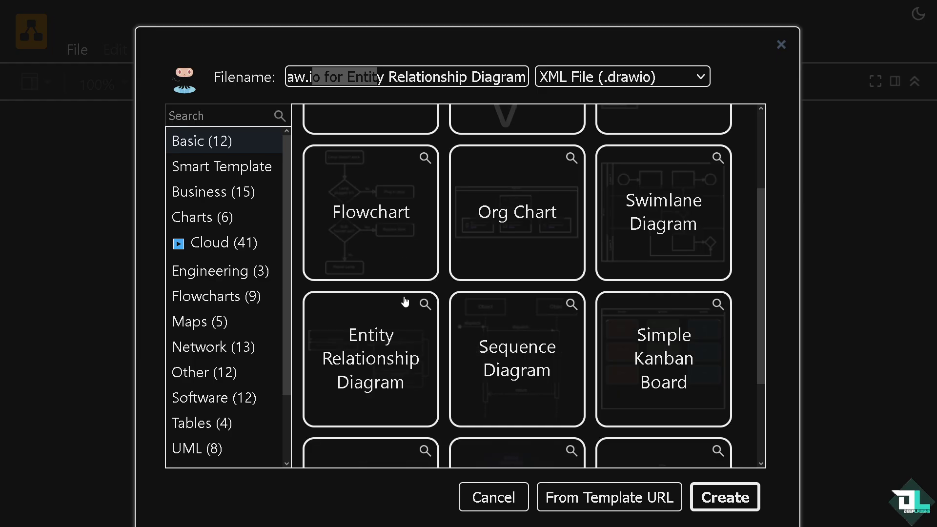
pyautogui.scroll(2, 406, 303)
pyautogui.scroll(-2, 382, 326)
pyautogui.click(395, 355)
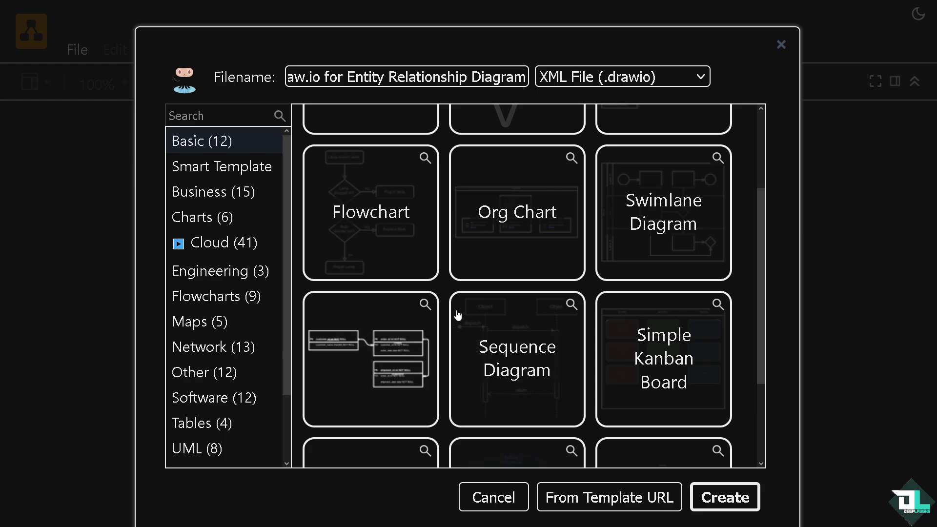
pyautogui.scroll(2, 461, 311)
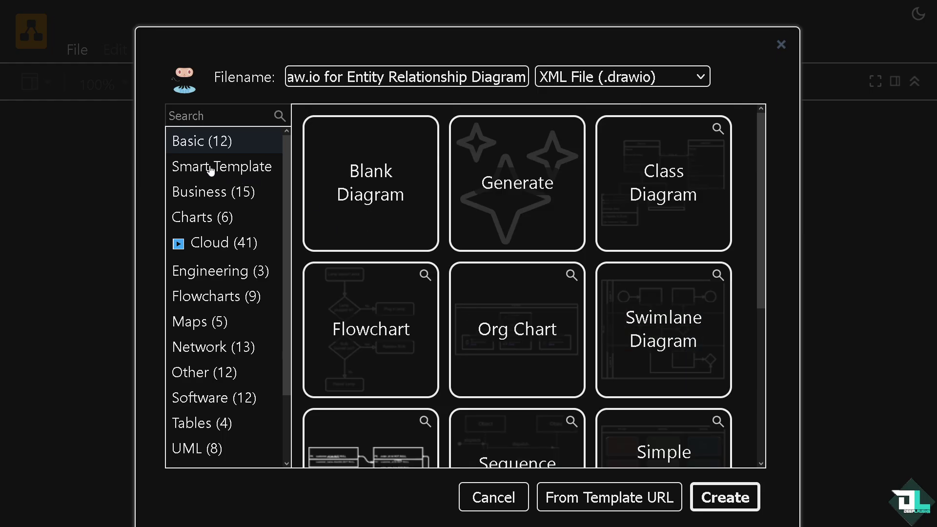
# Step: Generate a diagram from the description 'ENTITY RELATIONSHIP DIAGRAM' with type Entity Relationship Diagram
pyautogui.click(196, 167)
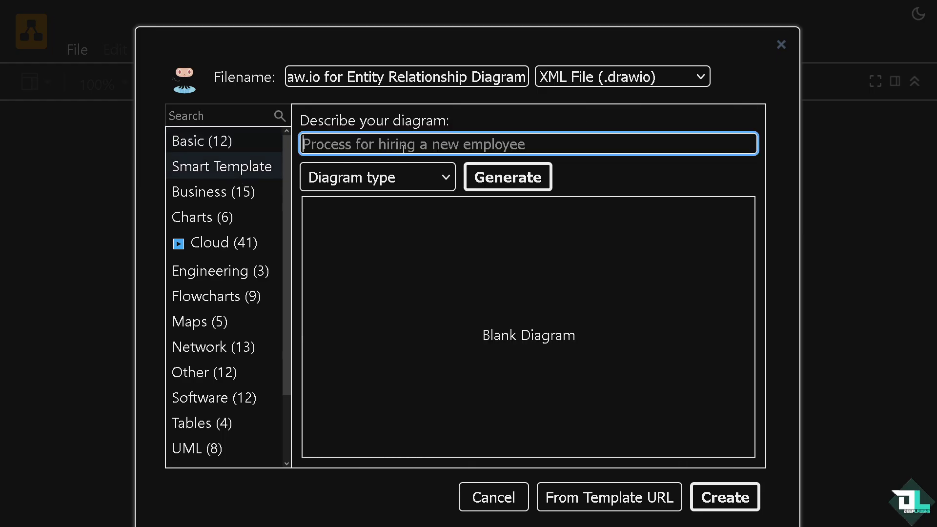
pyautogui.write('ENT')
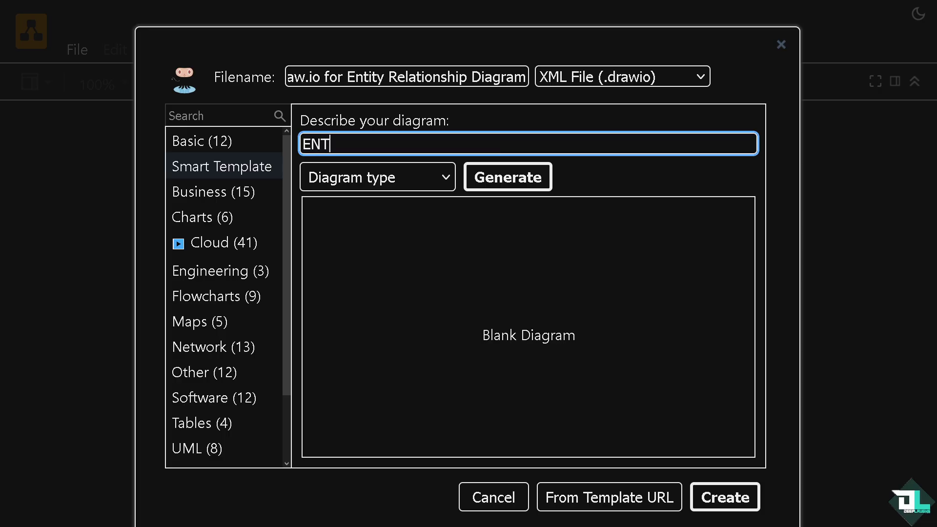
pyautogui.write('ITY RELA')
pyautogui.press('BackSpace')
pyautogui.write('LATIONS')
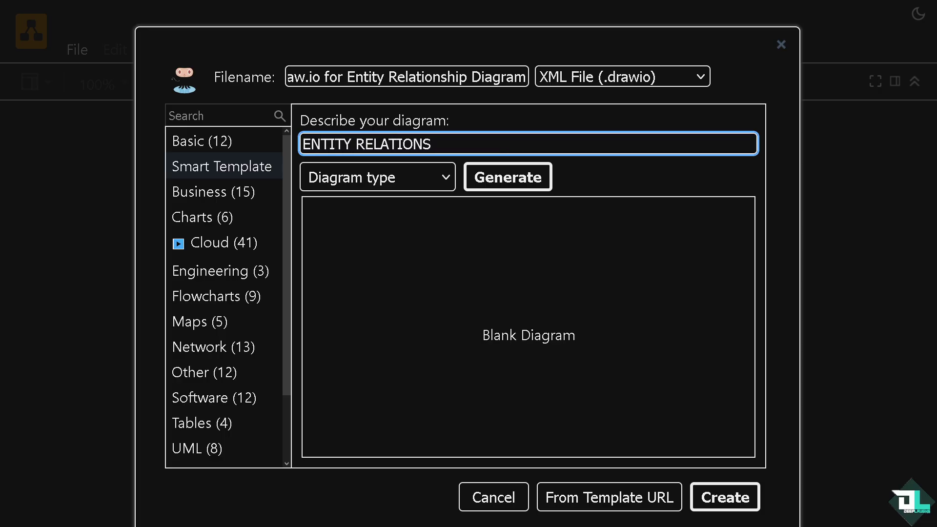
pyautogui.write('HIP DIAGRAM')
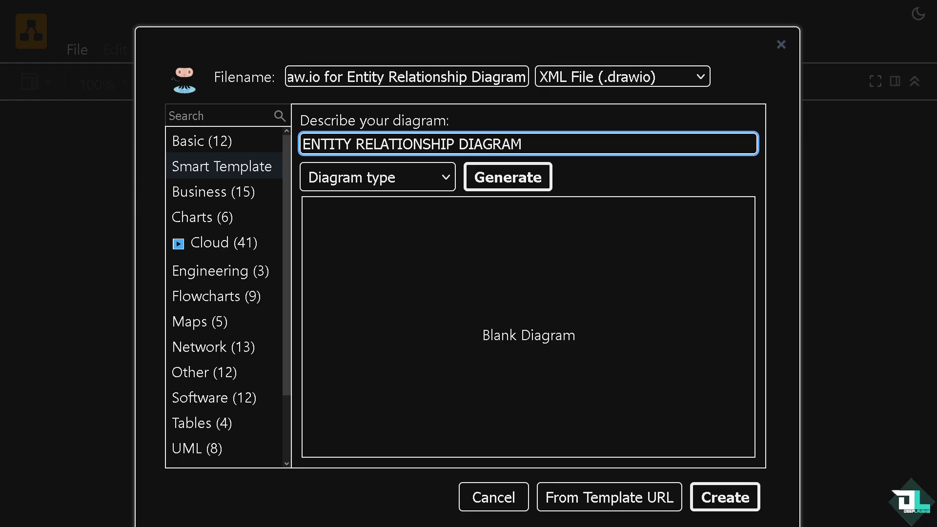
pyautogui.click(406, 174)
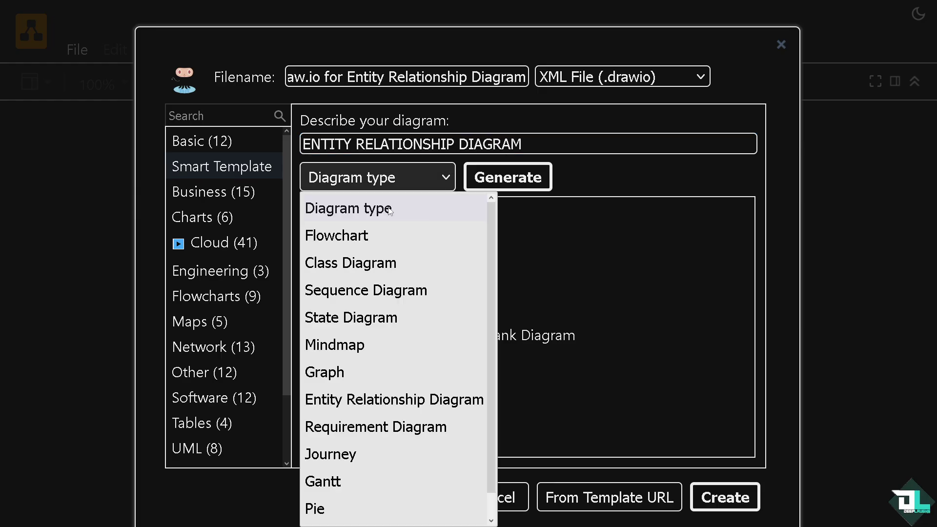
pyautogui.click(384, 406)
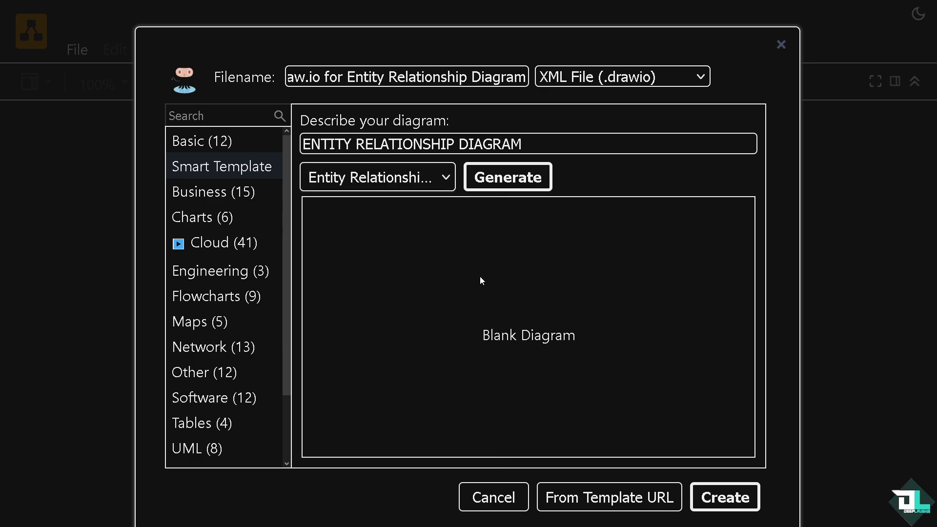
pyautogui.click(521, 189)
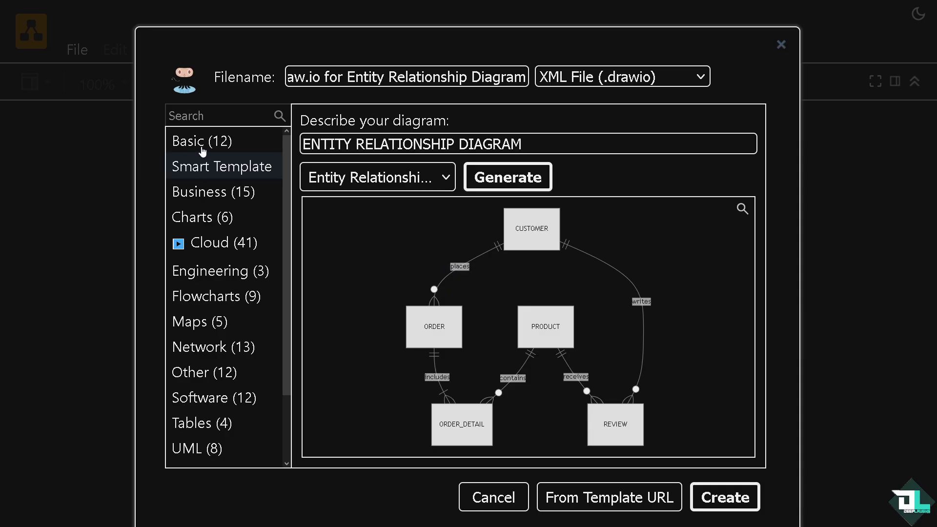
pyautogui.scroll(-3, 226, 292)
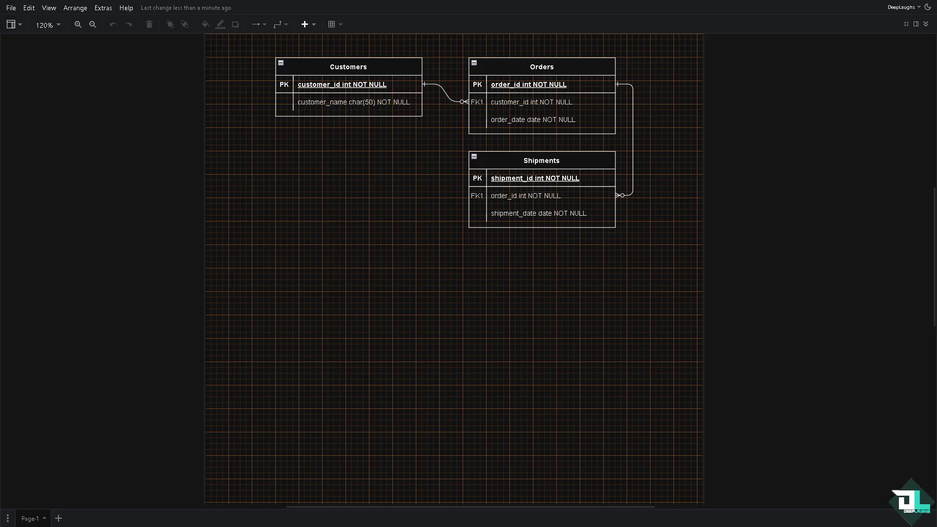
# Step: Nudge the Customers table slightly left and down on the canvas
pyautogui.moveTo(310, 68); pyautogui.dragTo(299, 70)
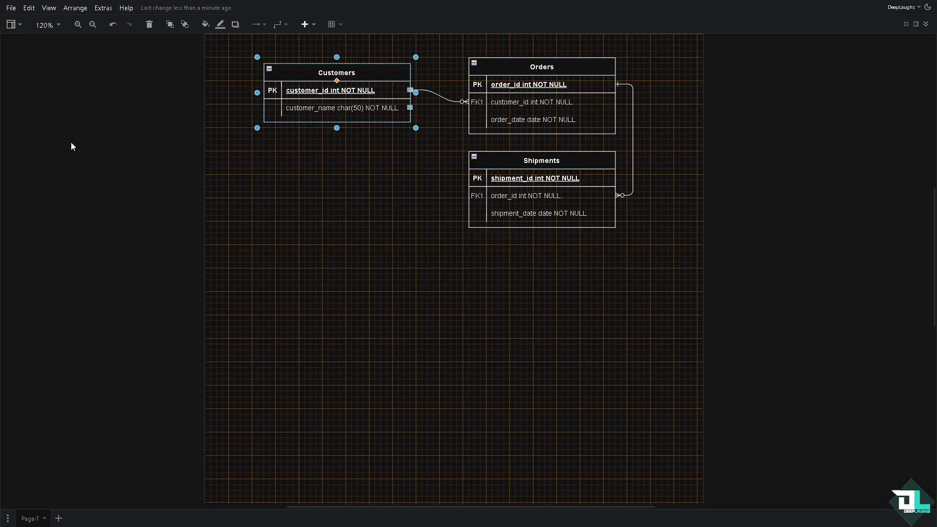
pyautogui.scroll(3, 171, 160)
pyautogui.scroll(-2, 268, 203)
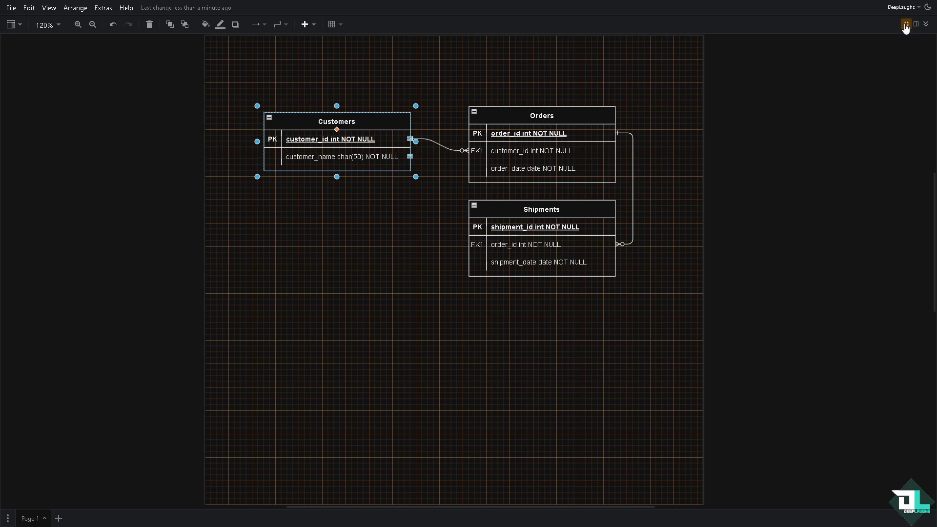
# Step: Exit fullscreen and search the shape library for TABLE shapes
pyautogui.click(906, 27)
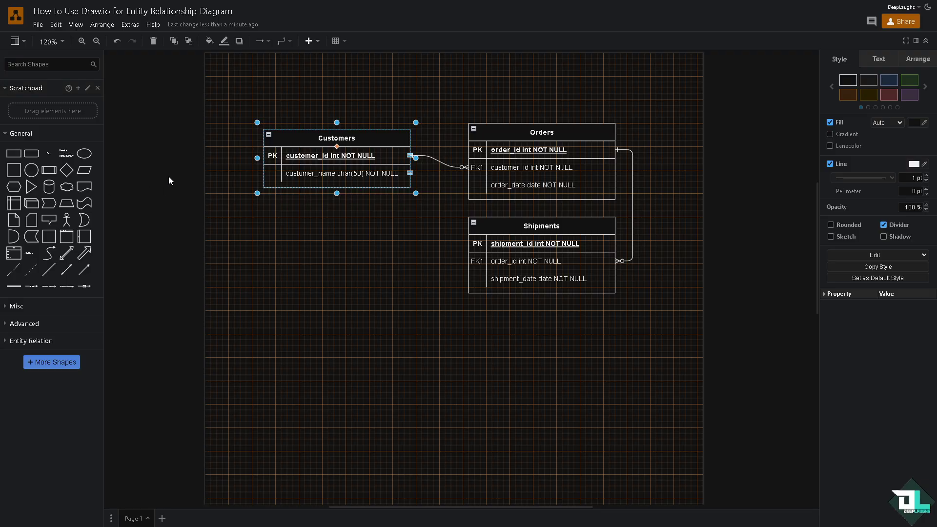
pyautogui.click(50, 63)
pyautogui.write('TABLE')
pyautogui.press('Return')
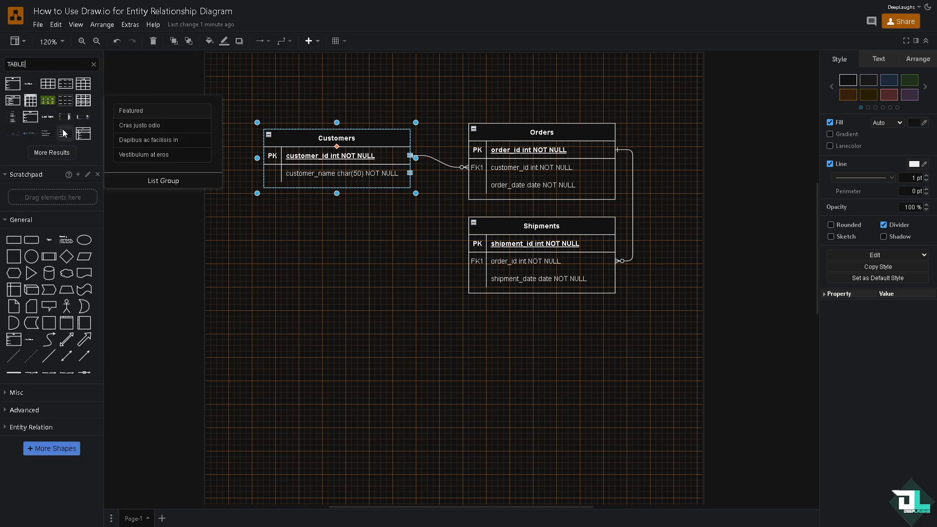
pyautogui.moveTo(45, 118)
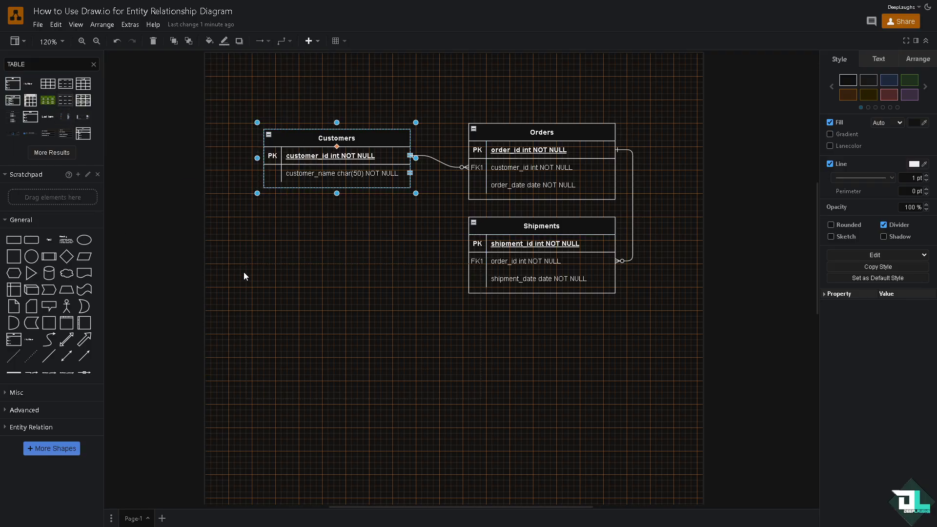
# Step: Place a Repository/Collaborators table below the Customers table
pyautogui.moveTo(244, 276); pyautogui.dragTo(372, 356)
pyautogui.moveTo(434, 337); pyautogui.dragTo(394, 278)
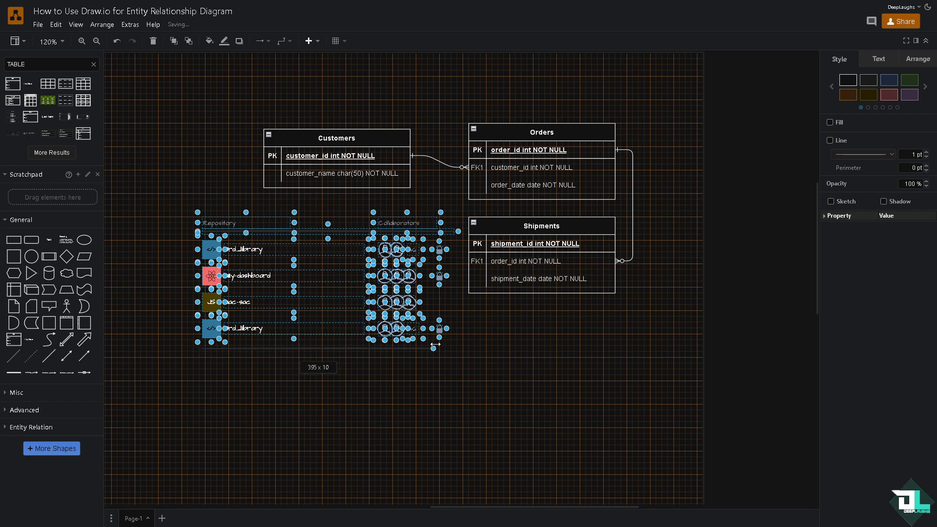
pyautogui.moveTo(436, 345); pyautogui.dragTo(437, 345)
pyautogui.click(526, 441)
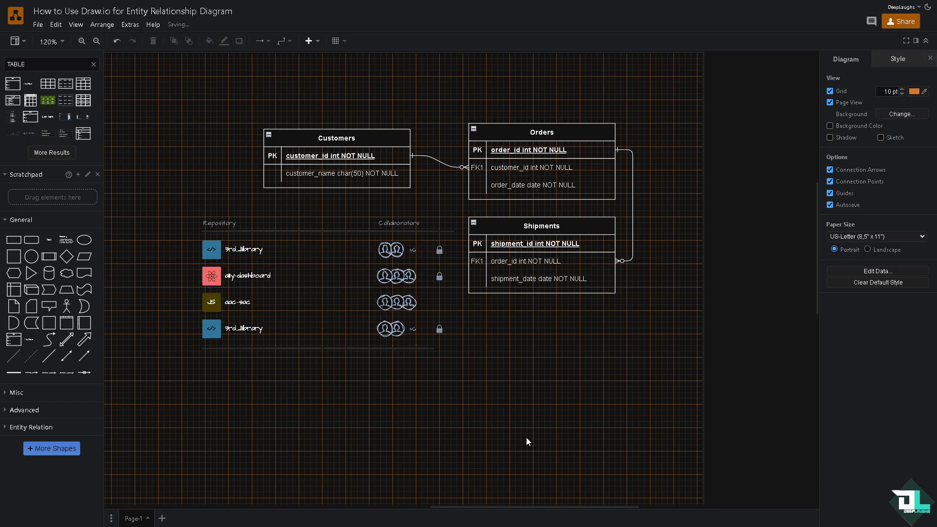
pyautogui.click(358, 282)
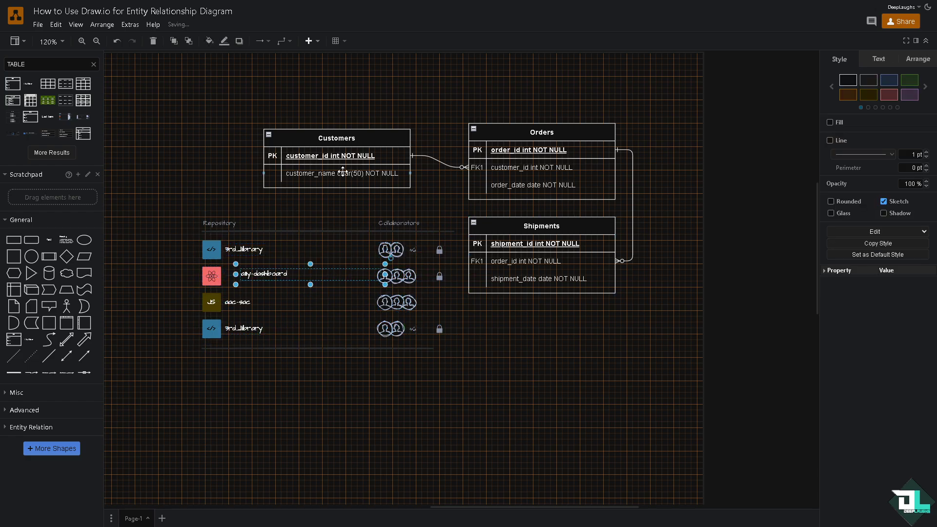
# Step: Move the Customers table right and enlarge it up and to the left
pyautogui.moveTo(343, 171); pyautogui.dragTo(284, 195)
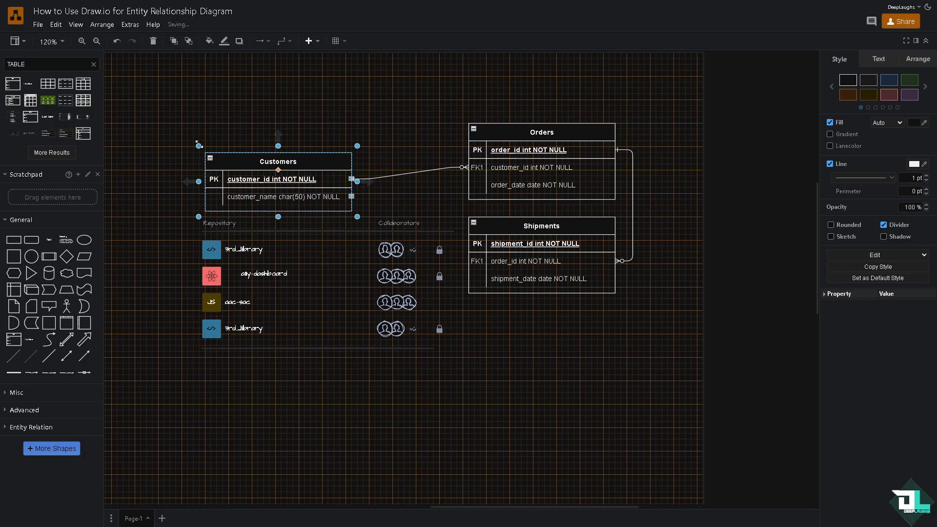
pyautogui.moveTo(199, 145); pyautogui.dragTo(140, 86)
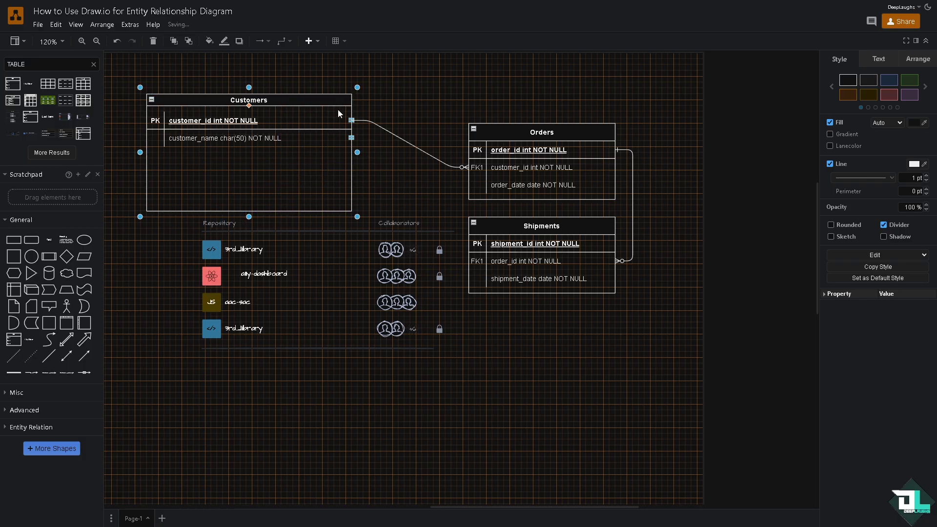
pyautogui.moveTo(298, 96); pyautogui.dragTo(385, 103)
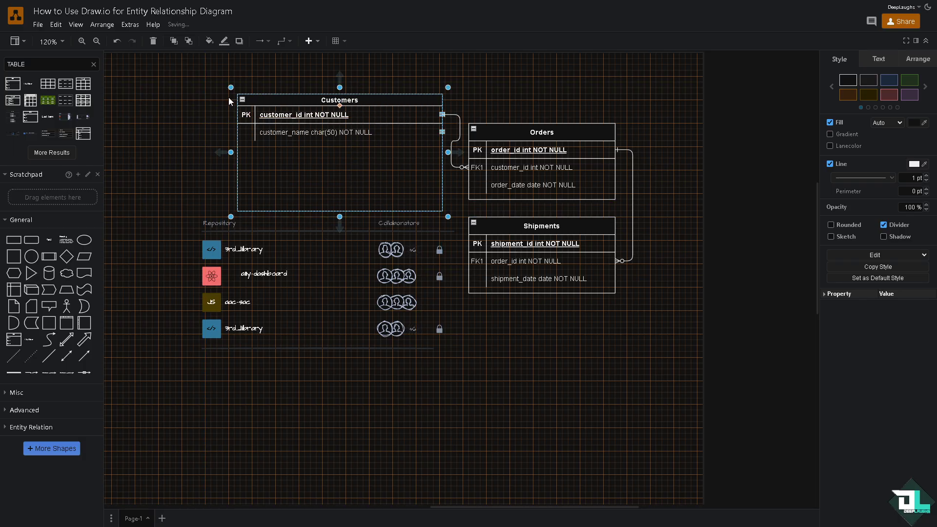
pyautogui.moveTo(231, 88); pyautogui.dragTo(205, 82)
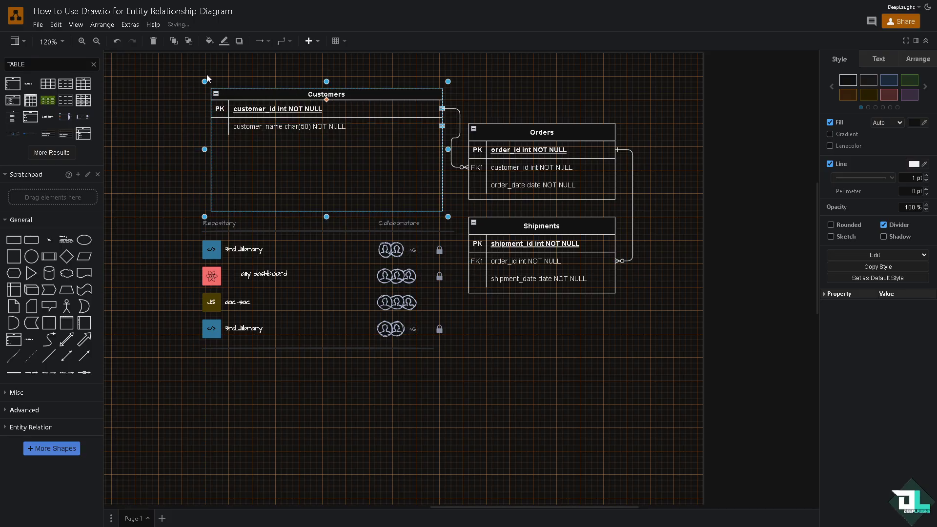
pyautogui.moveTo(204, 79); pyautogui.dragTo(188, 72)
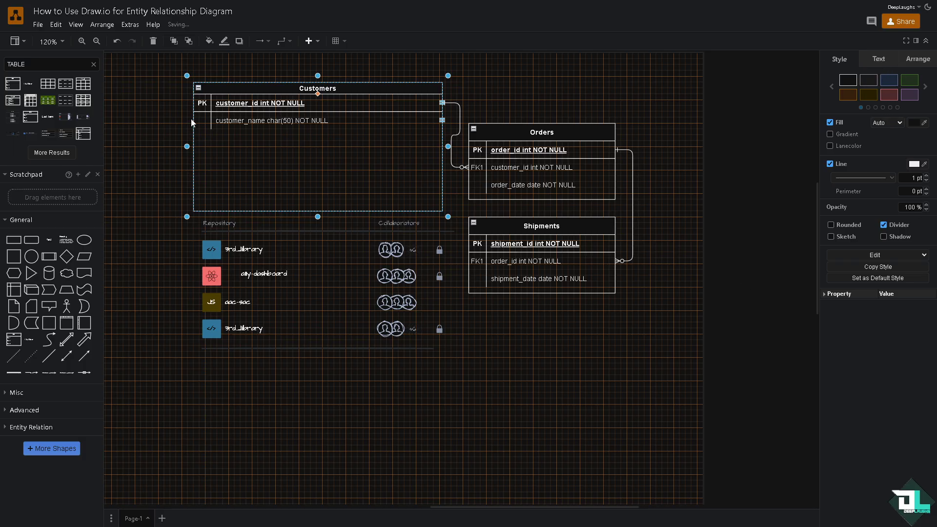
# Step: Restore the Format panel and fill the Customers header with custom red FF6666
pyautogui.click(76, 24)
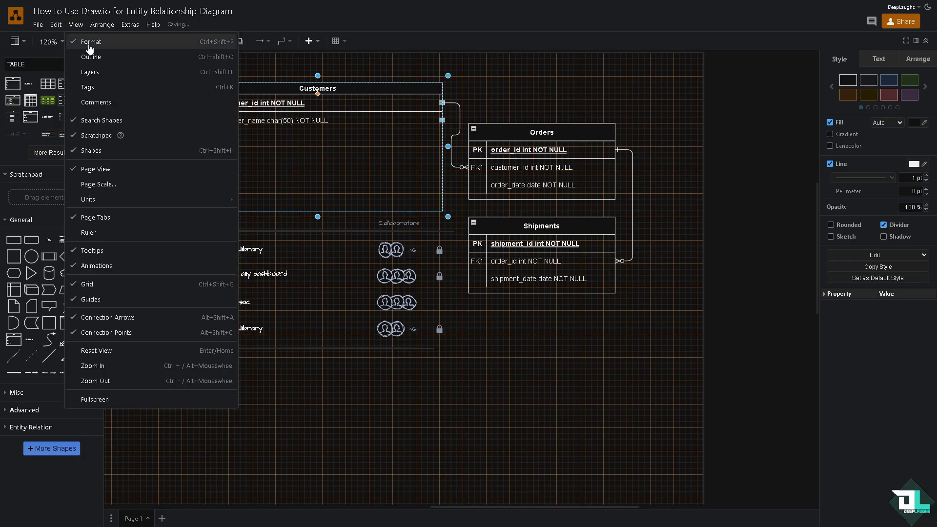
pyautogui.click(89, 44)
pyautogui.click(76, 25)
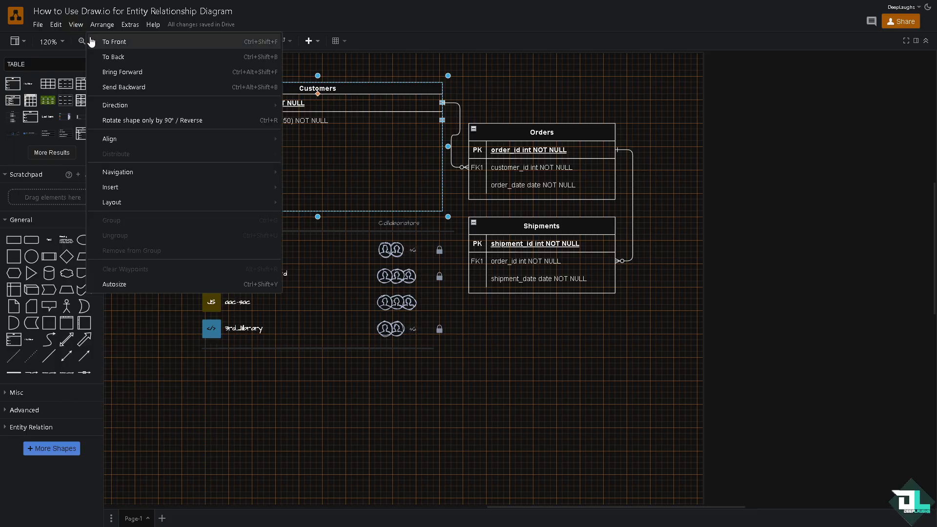
pyautogui.click(91, 44)
pyautogui.click(78, 24)
pyautogui.click(89, 38)
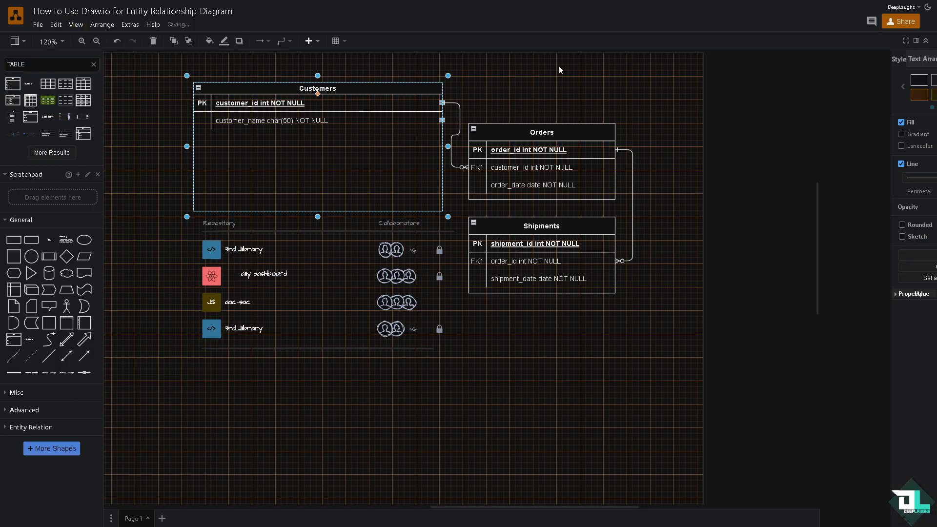
pyautogui.click(925, 87)
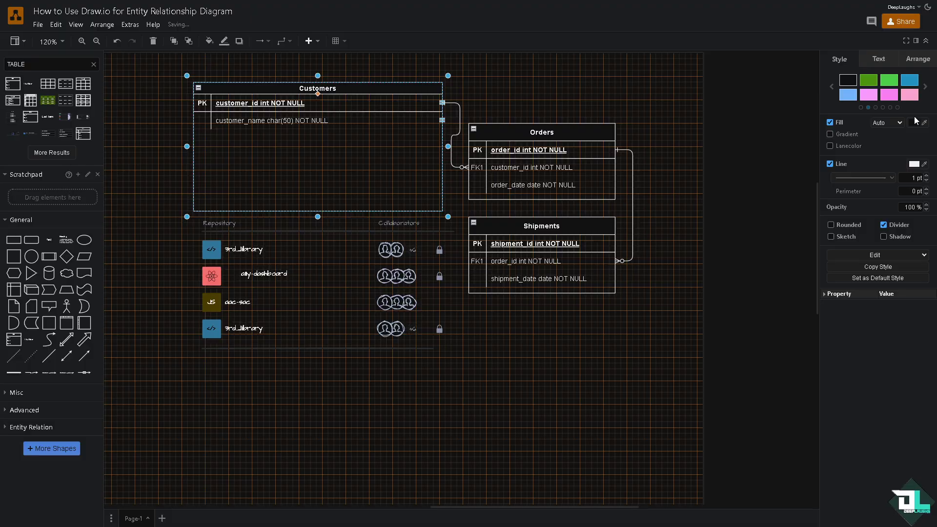
pyautogui.click(912, 122)
pyautogui.click(485, 121)
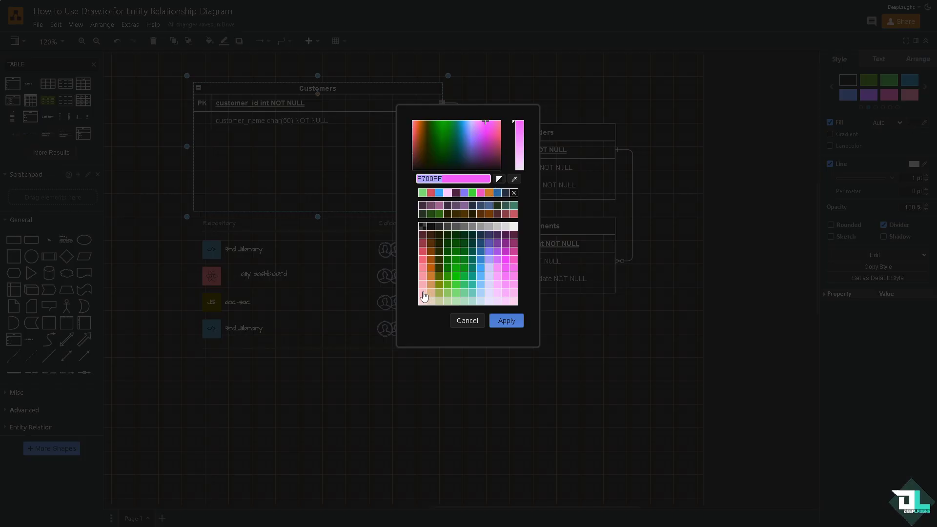
pyautogui.click(423, 259)
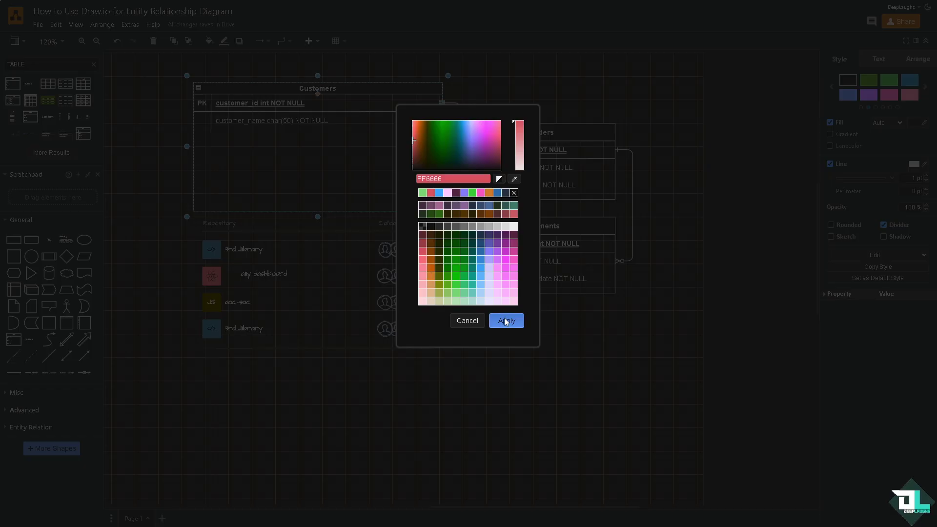
pyautogui.click(506, 320)
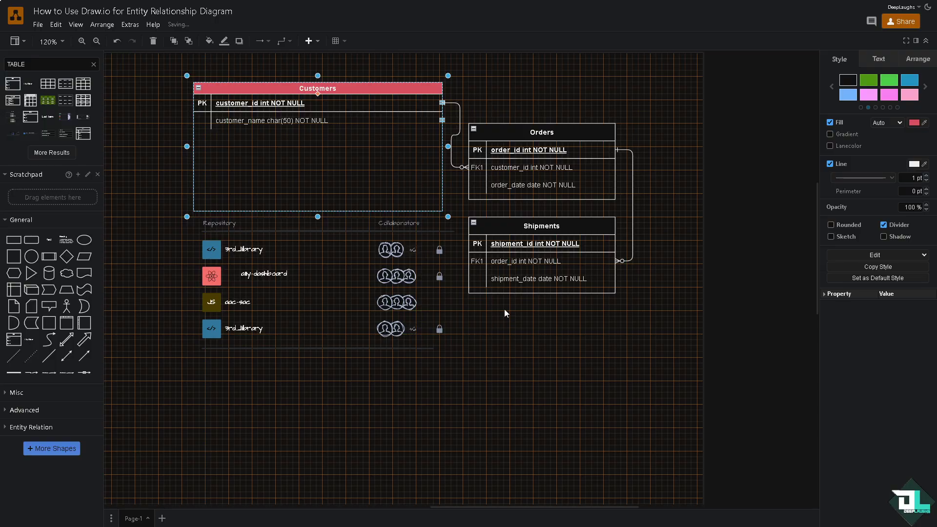
# Step: Fill the Orders header green and the Shipments header light blue
pyautogui.click(532, 130)
pyautogui.click(889, 81)
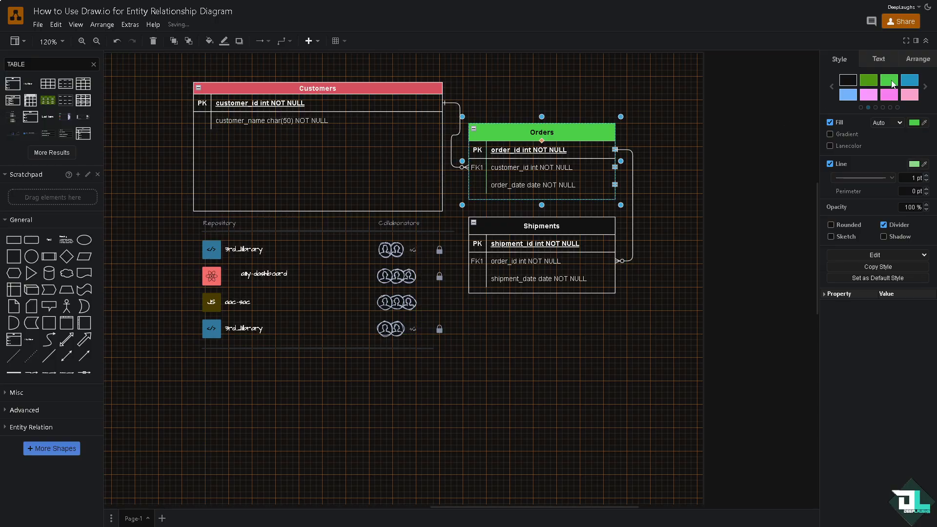
pyautogui.click(531, 252)
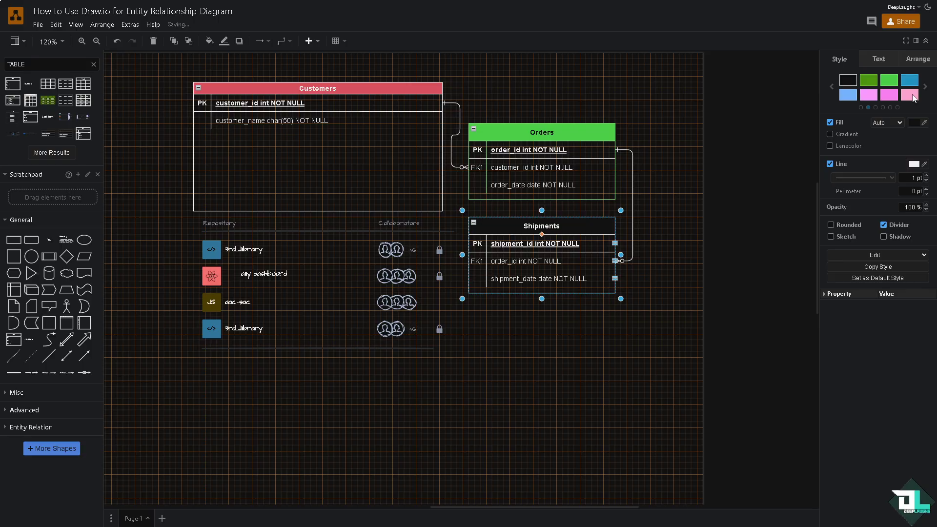
pyautogui.click(849, 94)
pyautogui.click(613, 431)
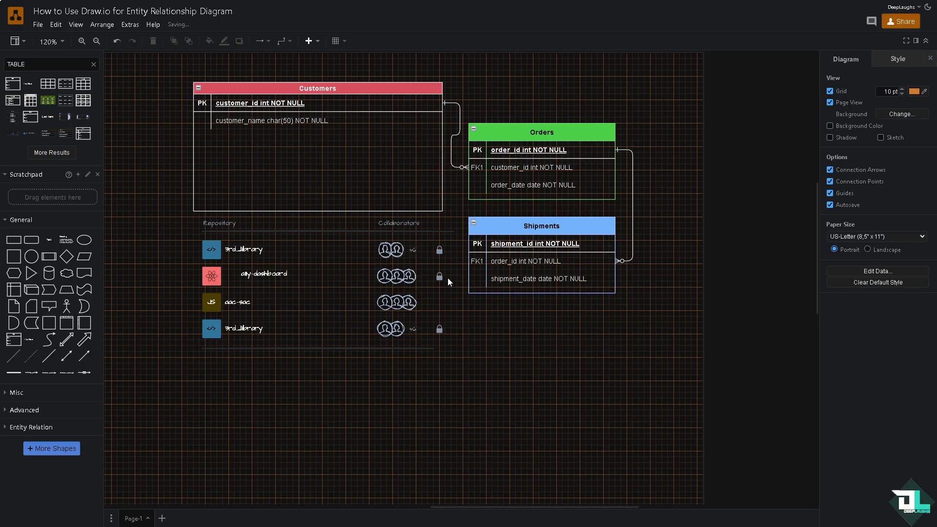
# Step: Rename the Repository label to DEEP
pyautogui.doubleClick(233, 223)
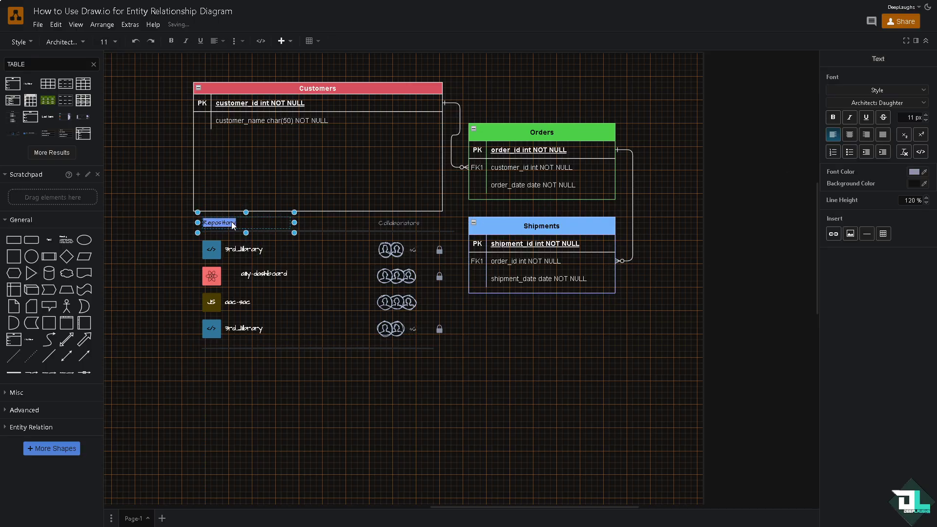
pyautogui.write('DEEP')
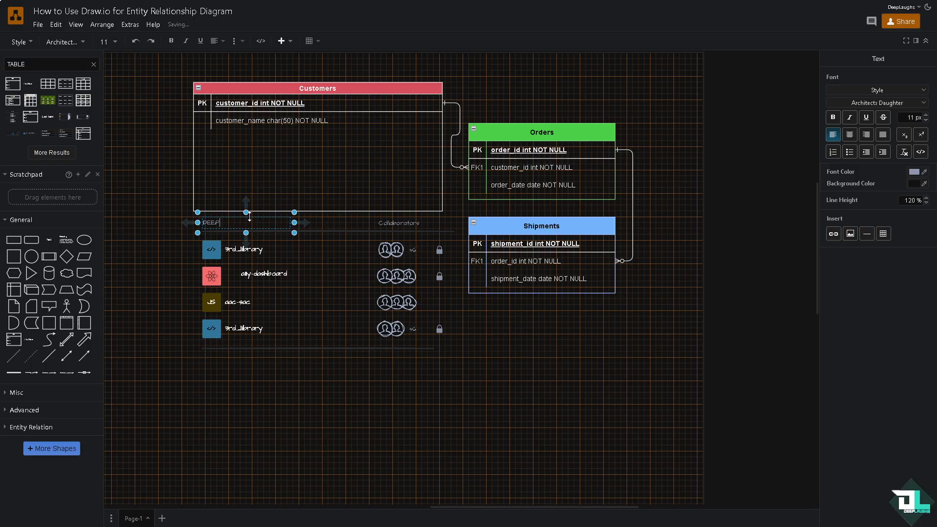
pyautogui.doubleClick(391, 223)
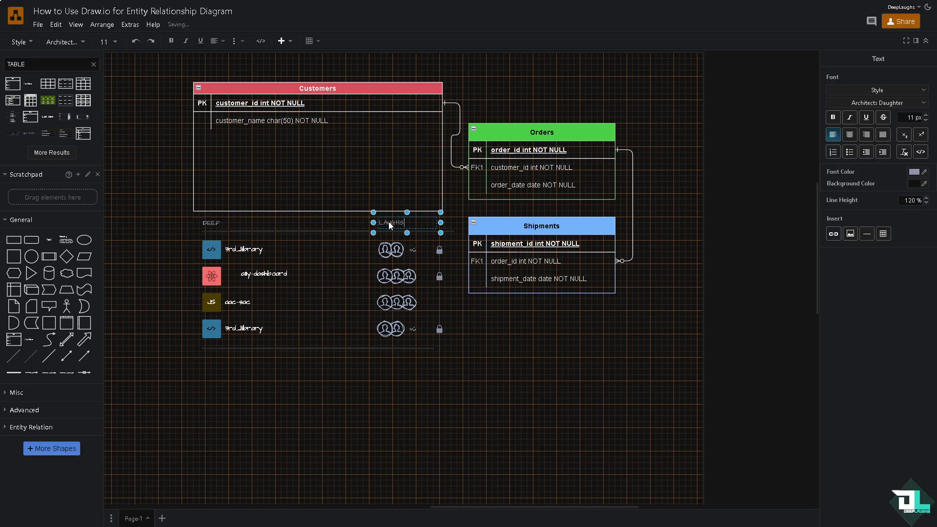
# Step: Make the DEEP text bold, 23 px and red
pyautogui.doubleClick(224, 222)
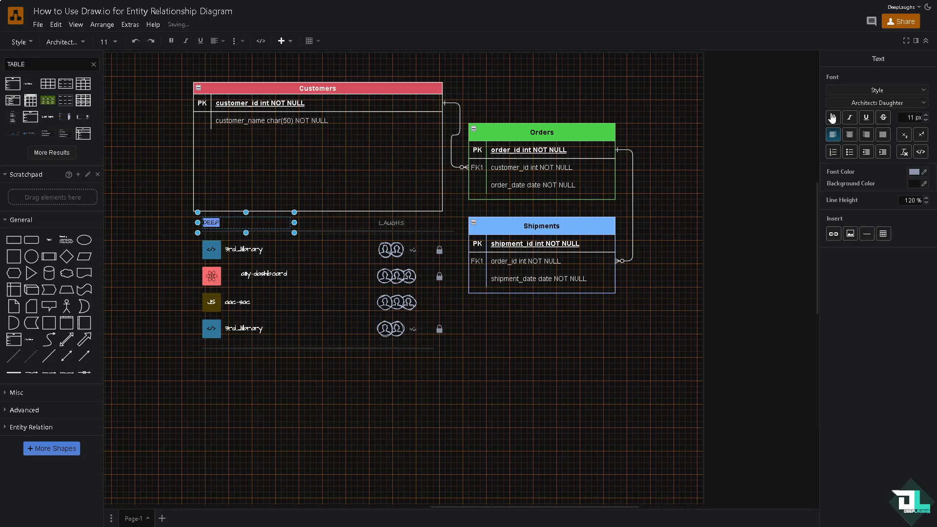
pyautogui.click(833, 118)
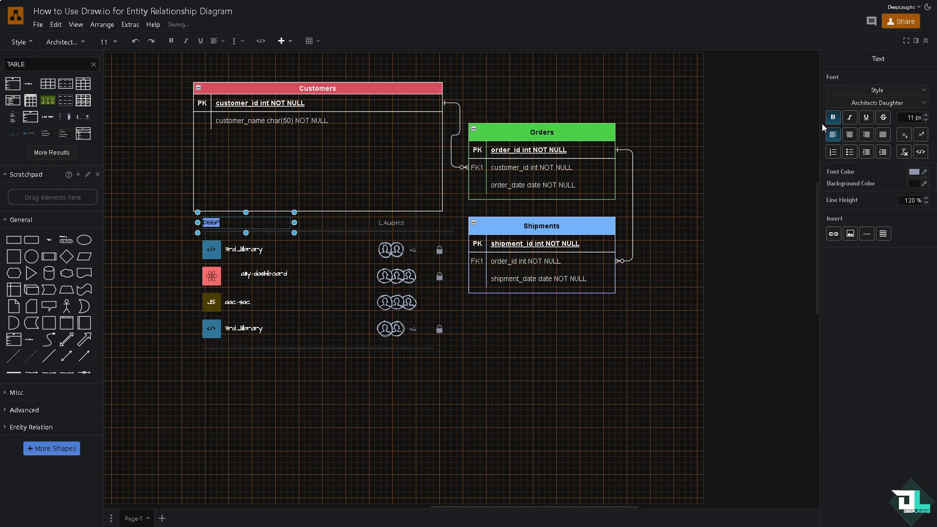
pyautogui.click(926, 115)
pyautogui.click(926, 115)
pyautogui.click(926, 116)
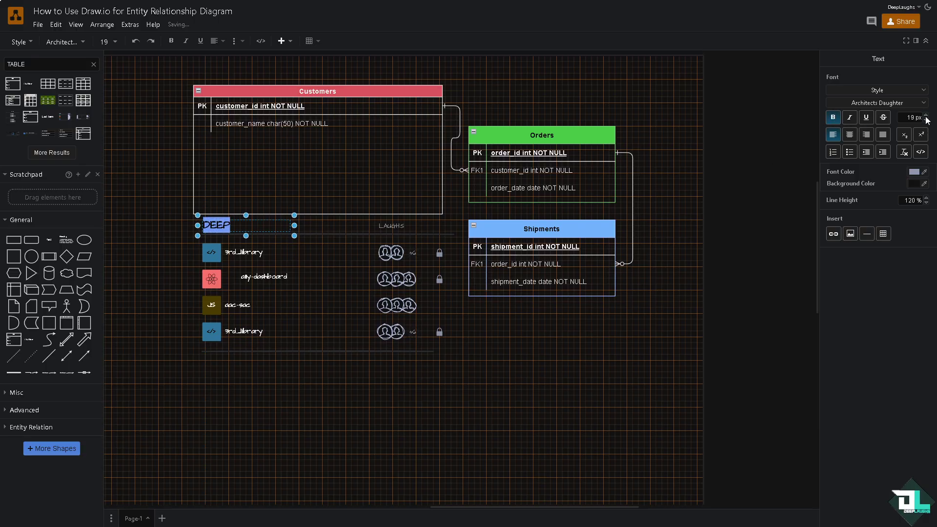
pyautogui.click(926, 115)
pyautogui.click(926, 116)
pyautogui.click(926, 116)
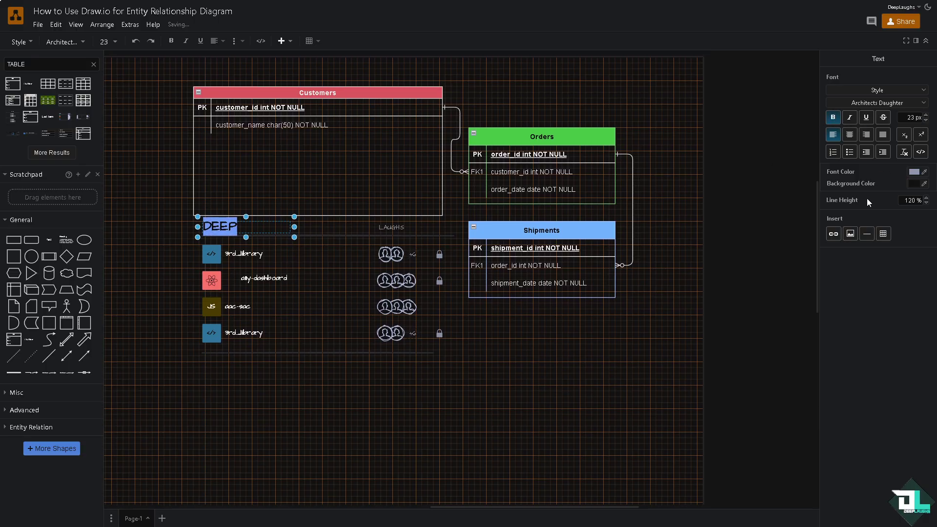
pyautogui.click(872, 90)
pyautogui.click(872, 115)
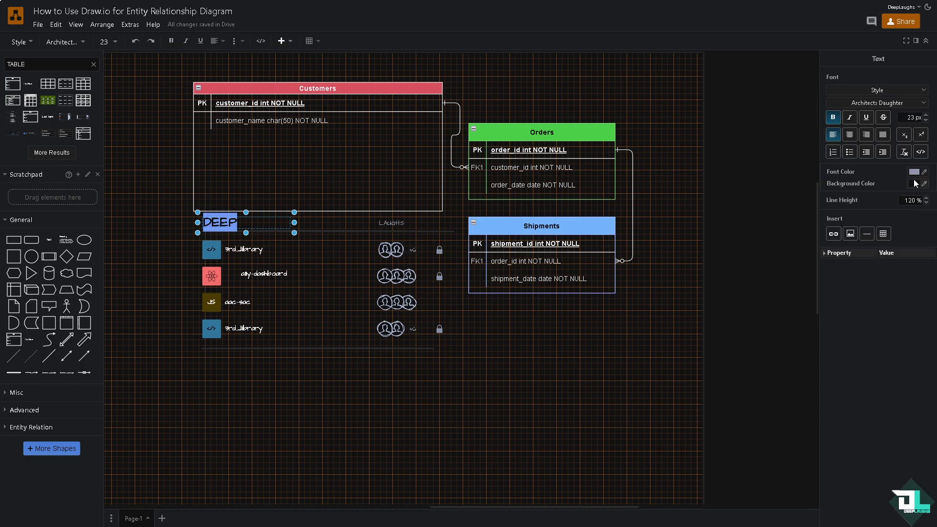
pyautogui.click(915, 173)
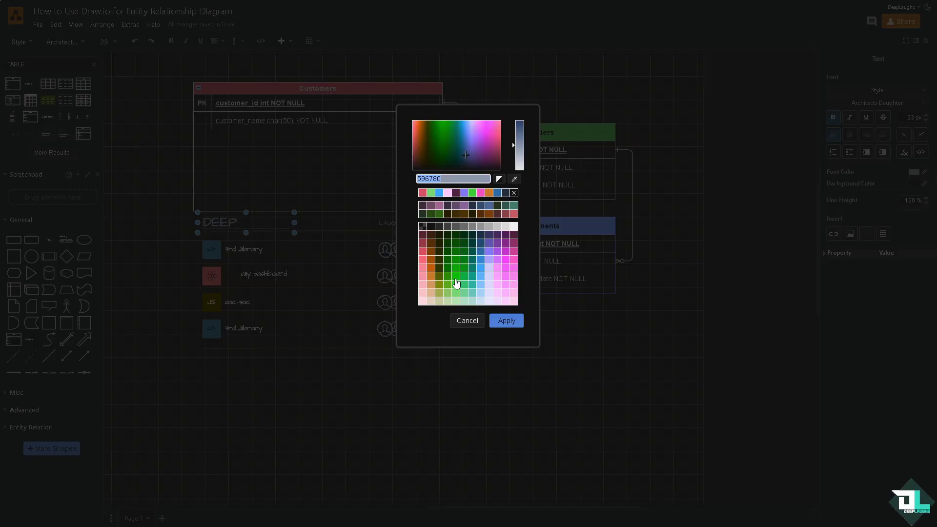
pyautogui.click(423, 258)
pyautogui.click(506, 320)
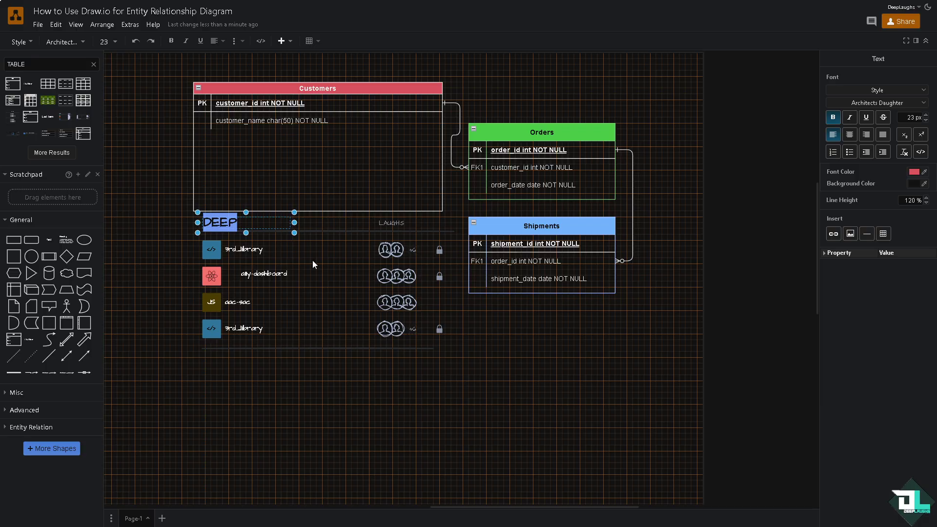
# Step: Copy the DEEP label to the right, above the collaborators column
pyautogui.click(313, 264)
pyautogui.click(236, 223)
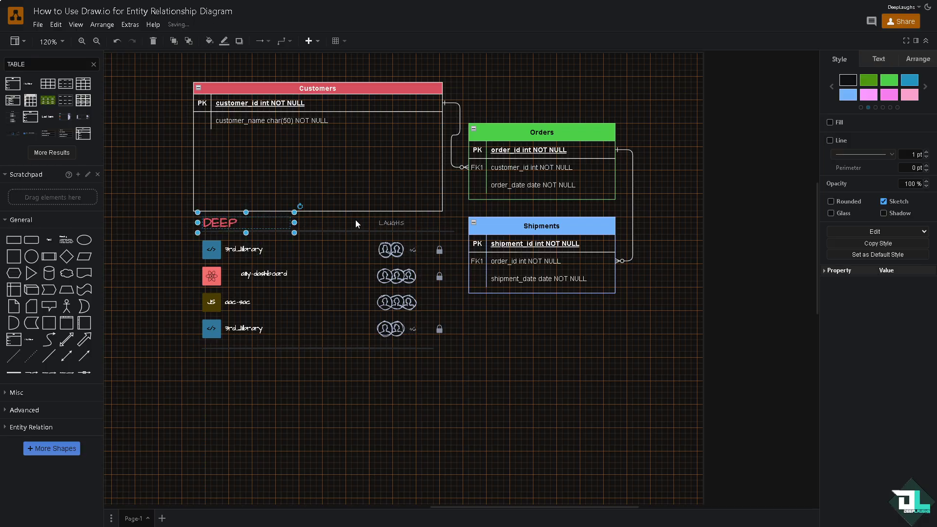
pyautogui.click(391, 222)
pyautogui.click(383, 214)
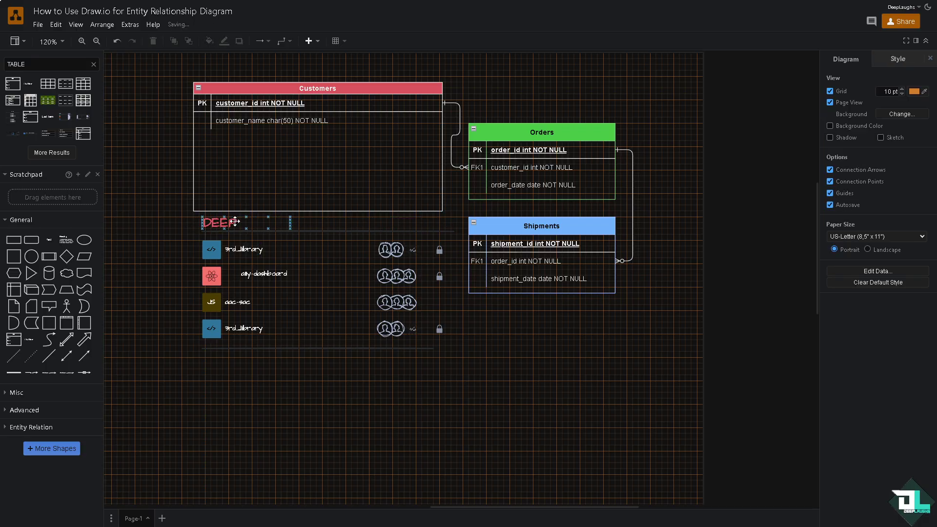
pyautogui.click(232, 222)
pyautogui.moveTo(231, 221); pyautogui.dragTo(393, 222)
# Step: Change the copied label's text to LAUGHS
pyautogui.doubleClick(393, 221)
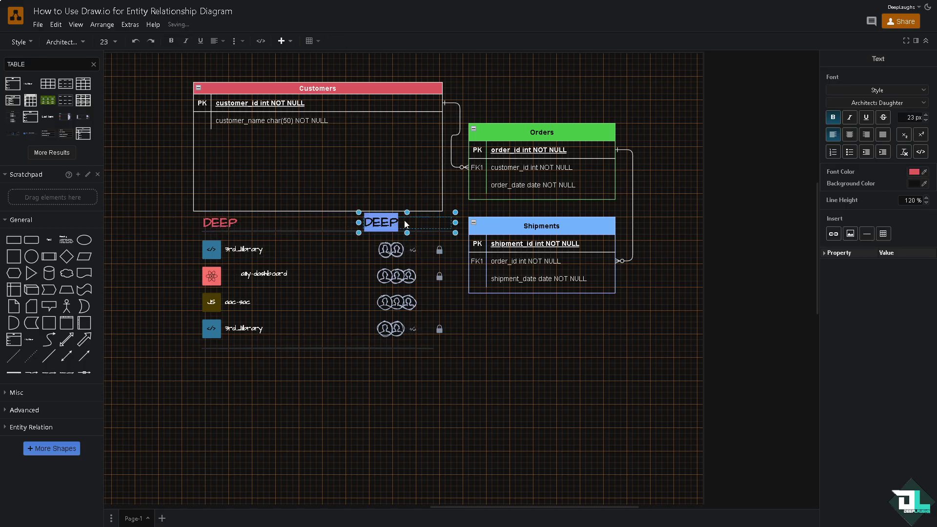
pyautogui.write('LAUGHSD')
pyautogui.press('Escape')
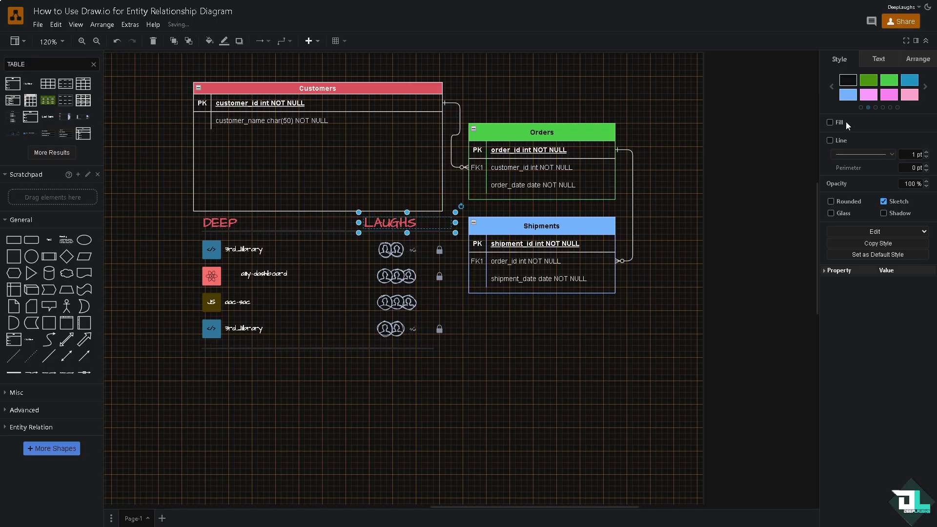
pyautogui.click(378, 357)
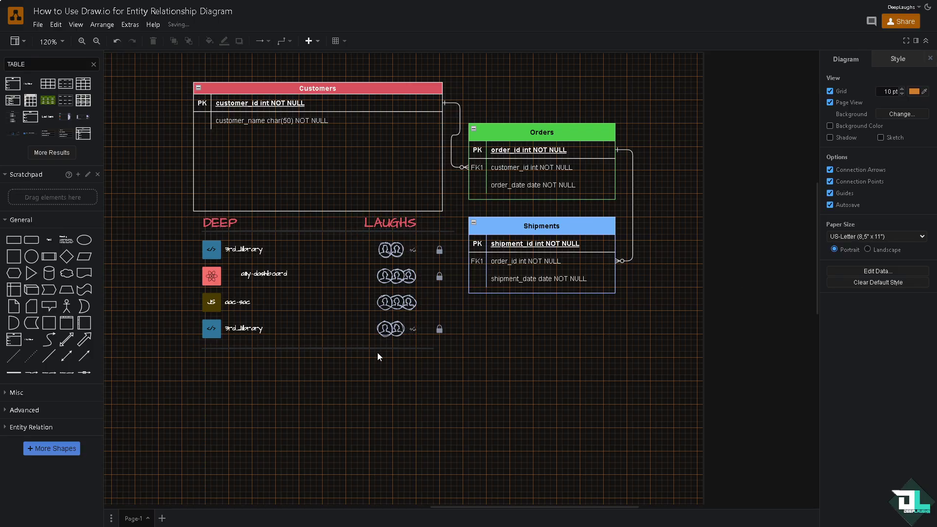
# Step: Import the thumbnail image from the device via File > Import from
pyautogui.click(39, 26)
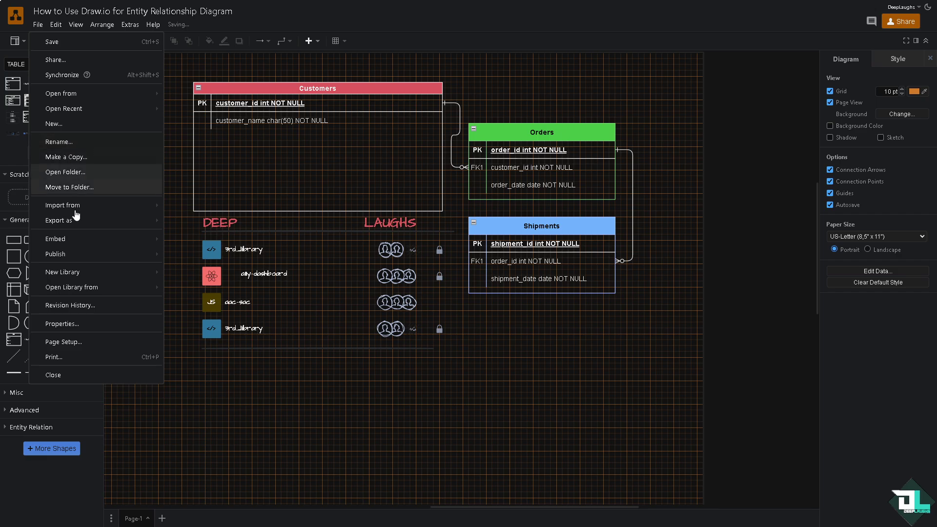
pyautogui.moveTo(83, 208)
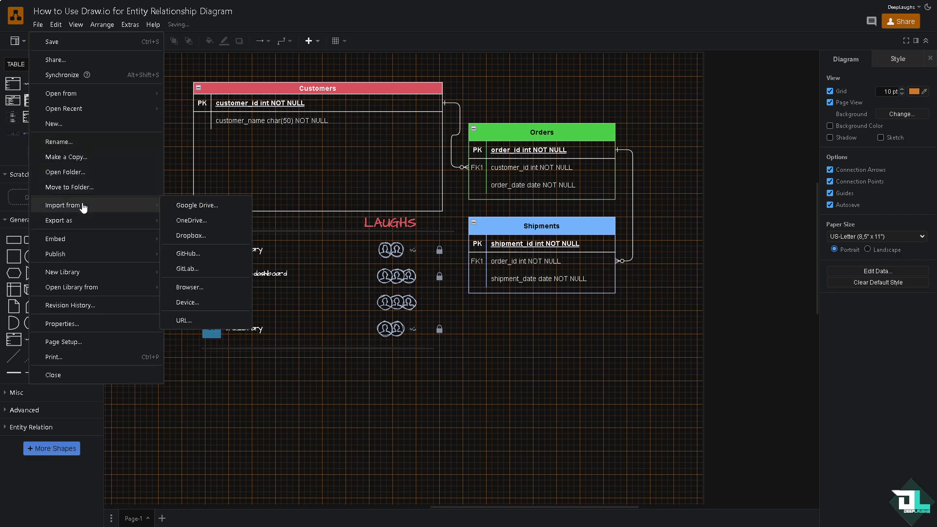
pyautogui.click(202, 305)
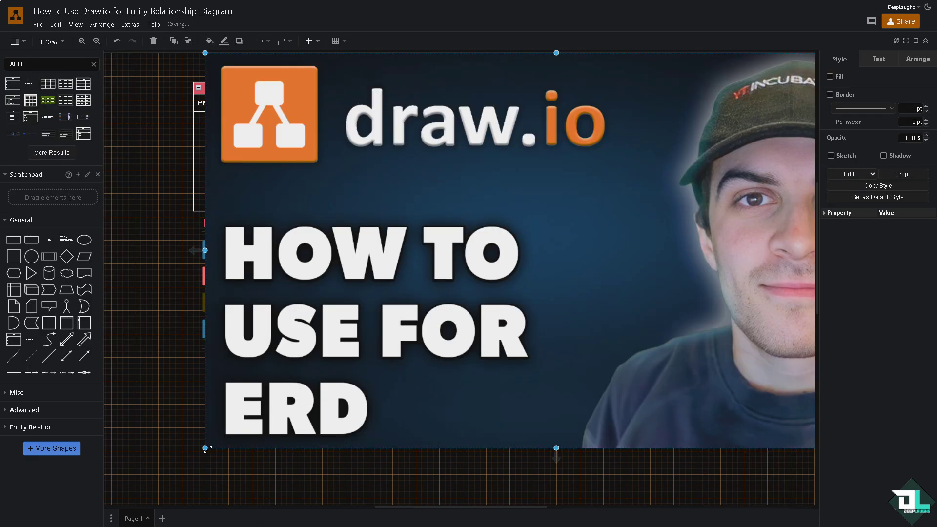
# Step: Shrink the thumbnail, place it below the 3rd_library row, and add an Actor figure
pyautogui.moveTo(205, 449); pyautogui.dragTo(461, 349)
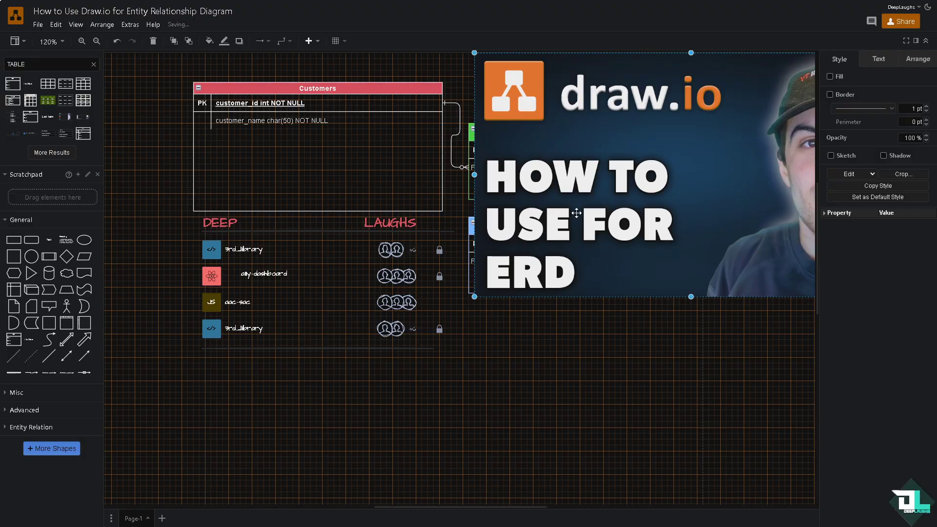
pyautogui.moveTo(577, 213); pyautogui.dragTo(390, 371)
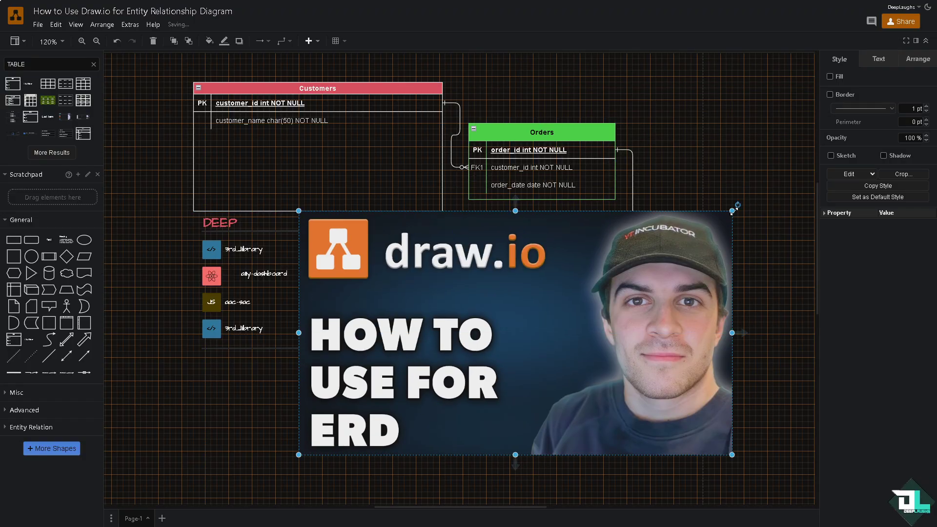
pyautogui.moveTo(732, 211); pyautogui.dragTo(545, 314)
pyautogui.moveTo(413, 364); pyautogui.dragTo(309, 394)
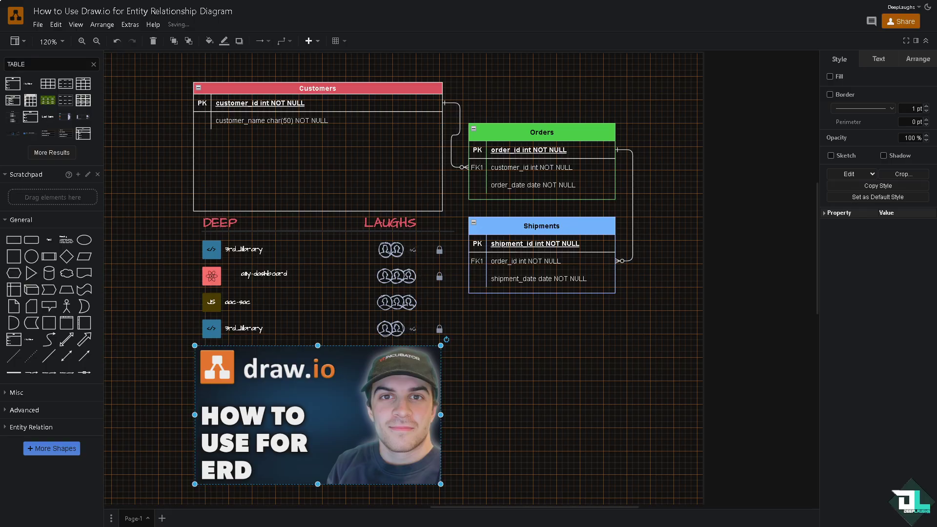
pyautogui.moveTo(66, 306); pyautogui.dragTo(597, 493)
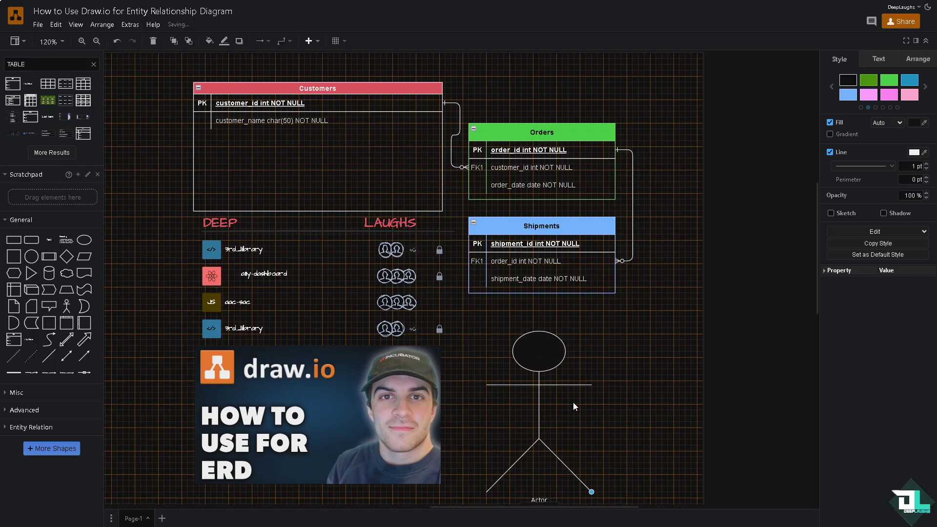
# Step: Make the Actor figure taller, undoing an accidentally attached wavy shape below it
pyautogui.moveTo(598, 331); pyautogui.dragTo(611, 305)
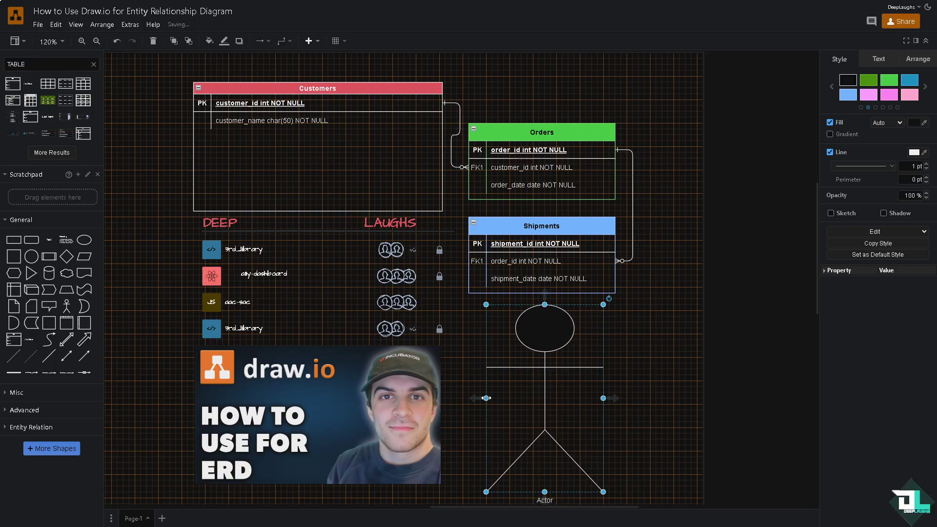
pyautogui.moveTo(815, 233); pyautogui.dragTo(816, 241)
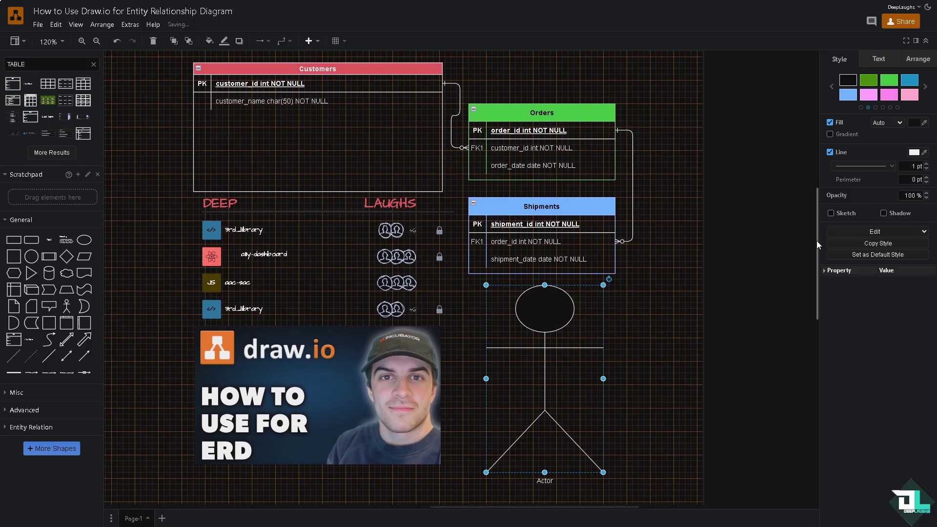
pyautogui.click(503, 479)
pyautogui.click(540, 482)
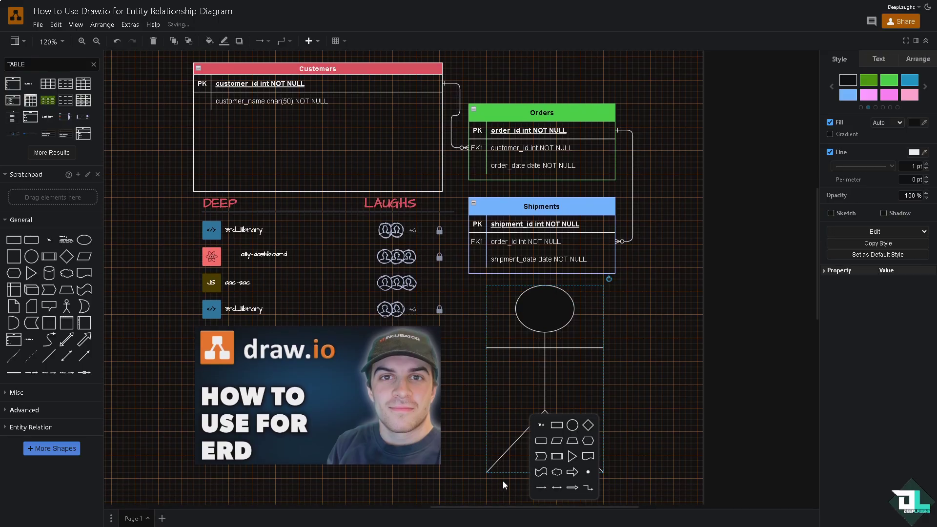
pyautogui.click(503, 481)
pyautogui.click(546, 481)
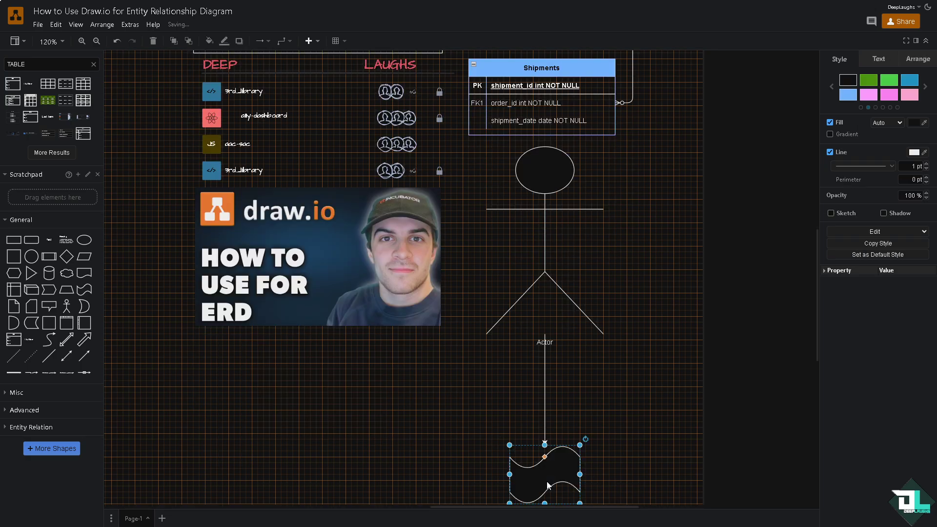
pyautogui.hotkey('ctrl', 'z')
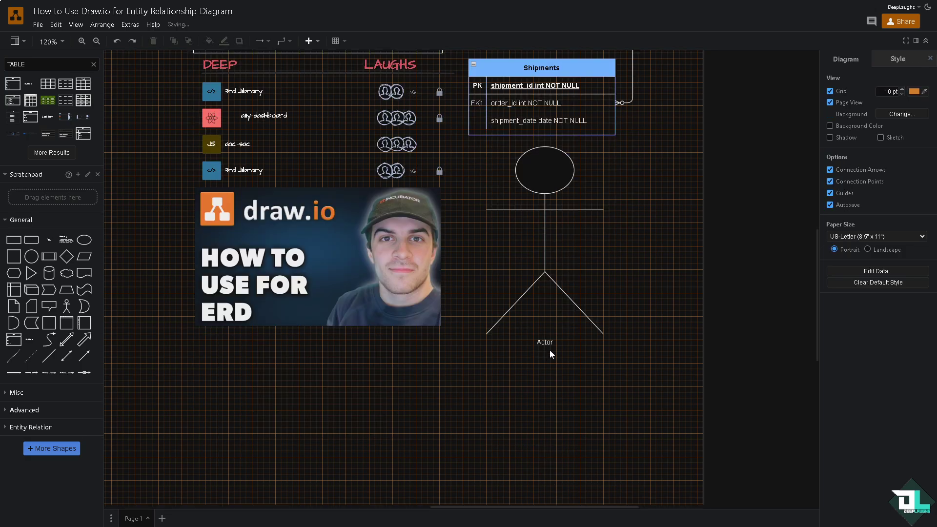
# Step: Relabel the Actor 'ERD' in bold text at 22 px
pyautogui.doubleClick(552, 342)
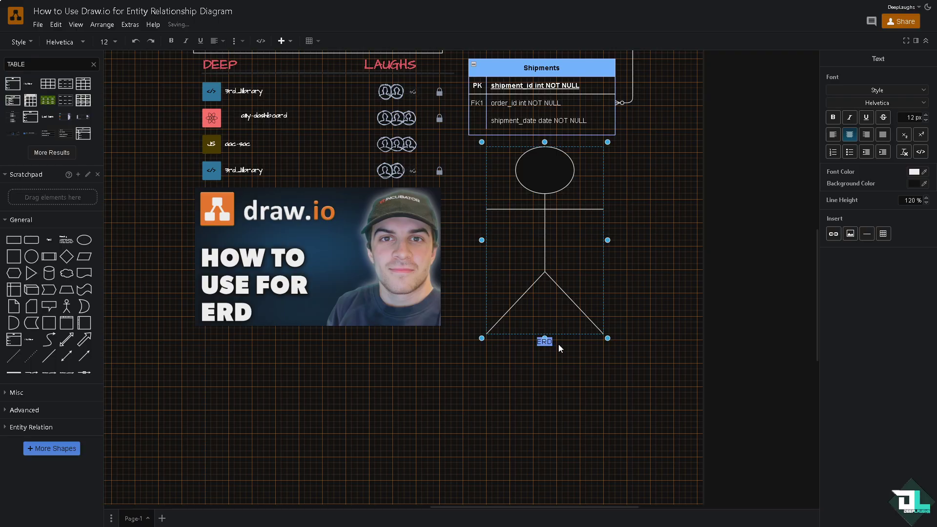
pyautogui.click(926, 116)
pyautogui.click(926, 115)
pyautogui.click(926, 116)
pyautogui.click(926, 116)
pyautogui.click(926, 115)
pyautogui.click(926, 115)
pyautogui.click(926, 115)
pyautogui.click(926, 115)
pyautogui.click(926, 116)
pyautogui.click(926, 115)
pyautogui.hotkey('ctrl', 'b')
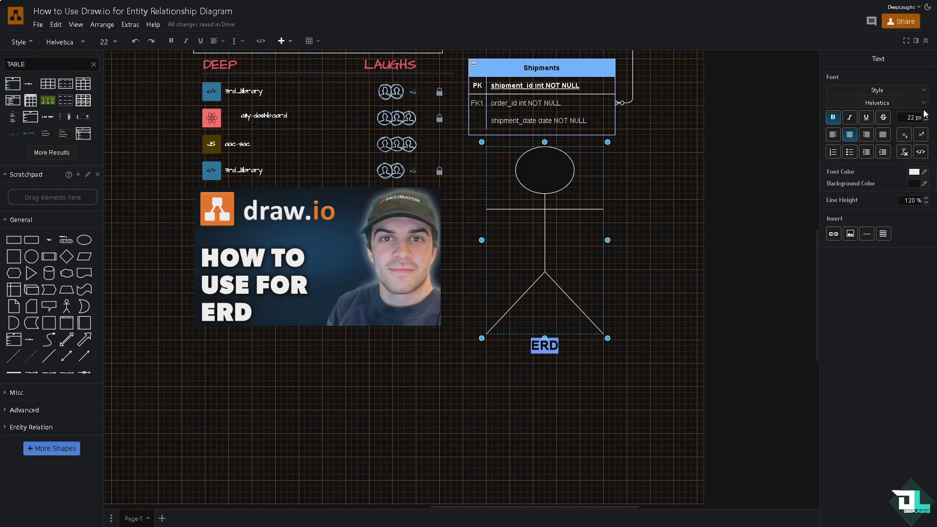
pyautogui.click(643, 369)
# Step: Nudge the ERD actor slightly up-left and shrink it a little
pyautogui.click(551, 346)
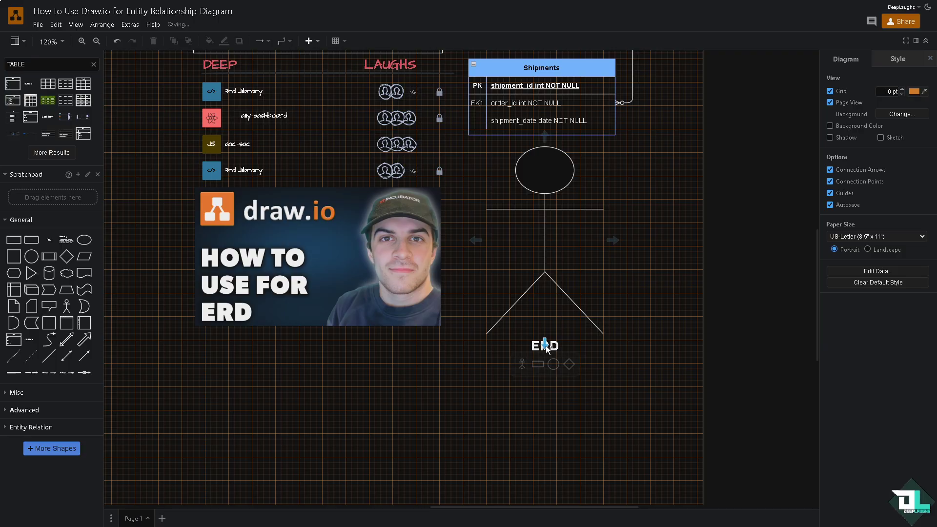
pyautogui.moveTo(551, 346)
pyautogui.mouseDown()
pyautogui.moveTo(559, 314)
pyautogui.moveTo(545, 340)
pyautogui.mouseUp()
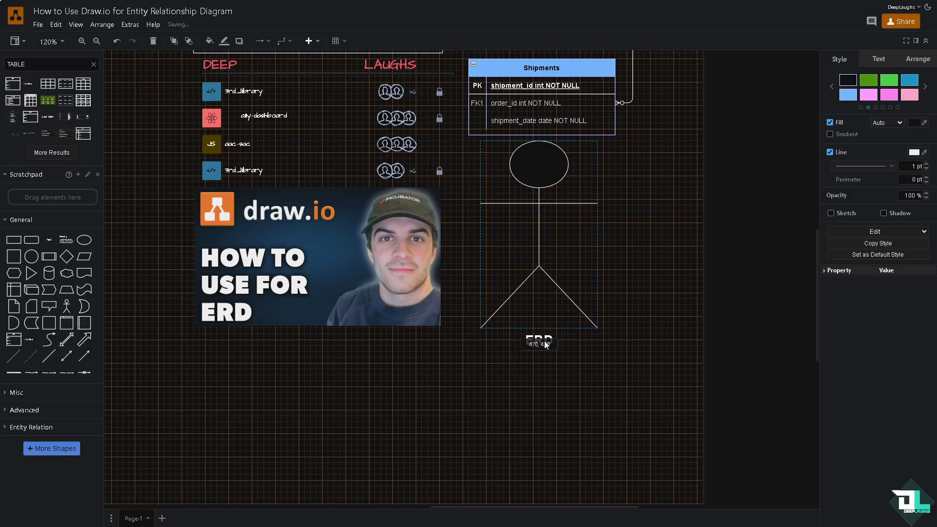
pyautogui.moveTo(597, 328); pyautogui.dragTo(579, 300)
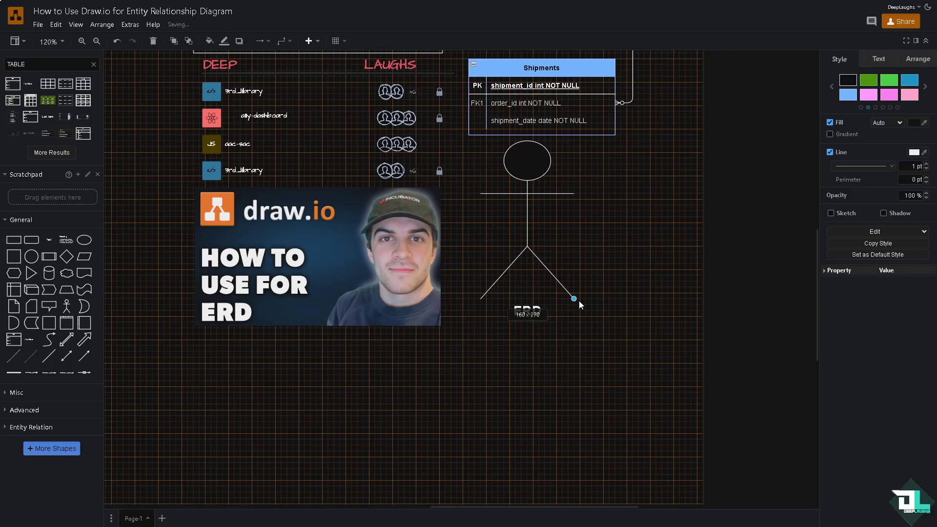
pyautogui.scroll(3, 264, 339)
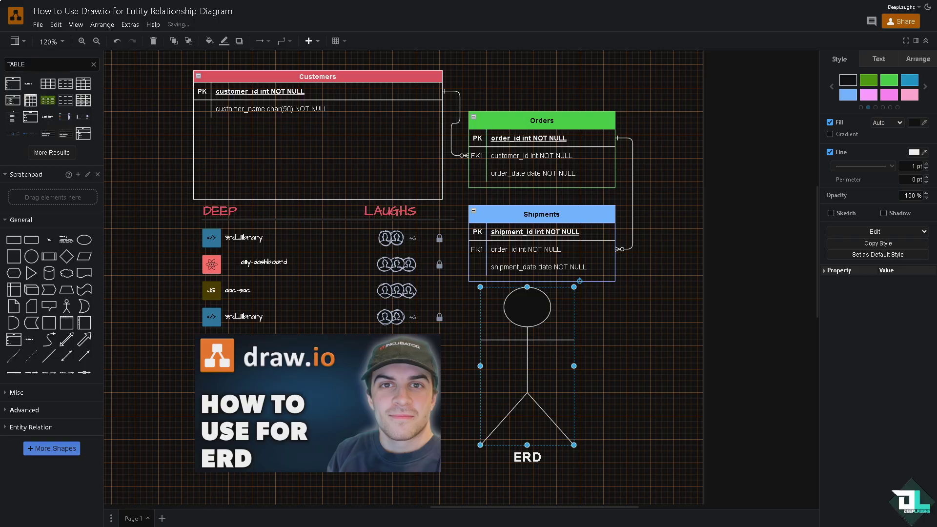
# Step: Place a small hatched ellipse from Misc on the actor's head
pyautogui.click(33, 389)
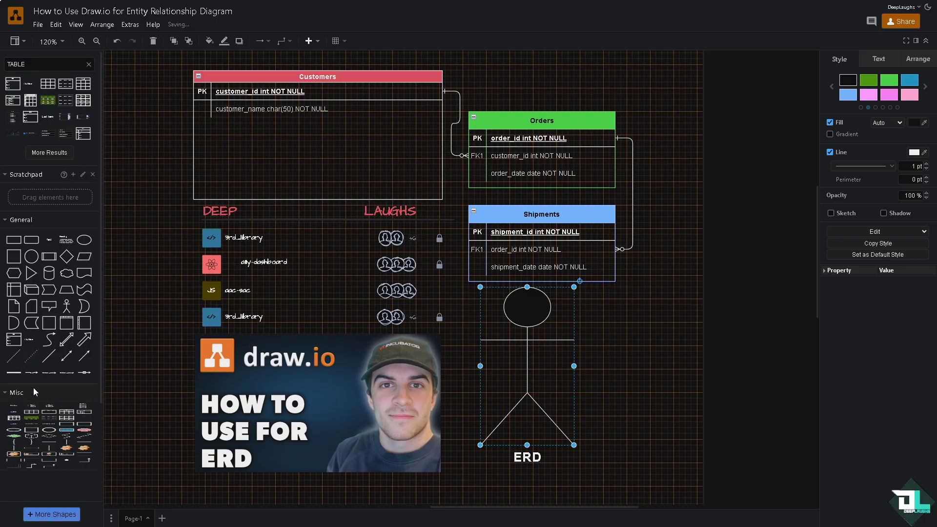
pyautogui.moveTo(84, 479)
pyautogui.mouseDown()
pyautogui.moveTo(554, 354)
pyautogui.moveTo(512, 298)
pyautogui.moveTo(496, 294)
pyautogui.mouseUp()
pyautogui.moveTo(571, 336); pyautogui.dragTo(549, 317)
pyautogui.scroll(-4, 278, 341)
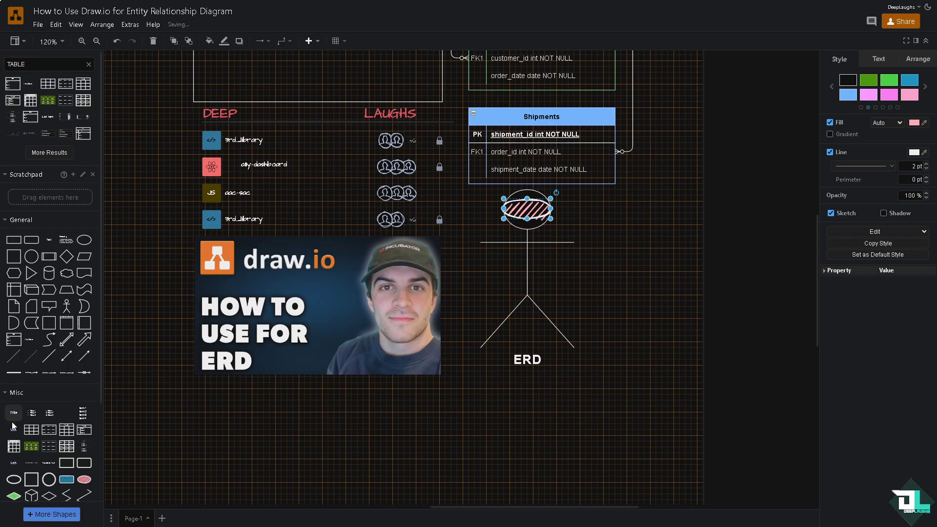
# Step: Add an Associative Entity diamond below the head and a Cloud beneath it
pyautogui.click(5, 395)
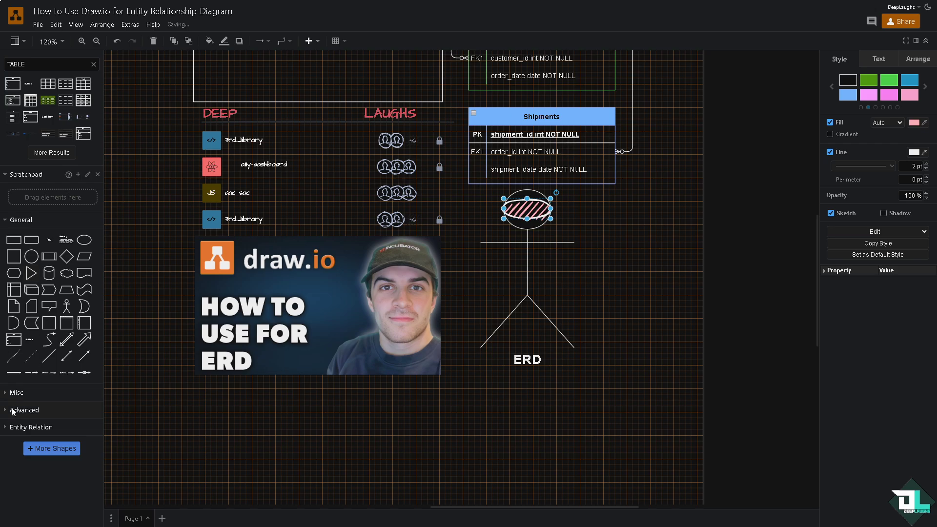
pyautogui.click(7, 410)
pyautogui.scroll(-2, 68, 440)
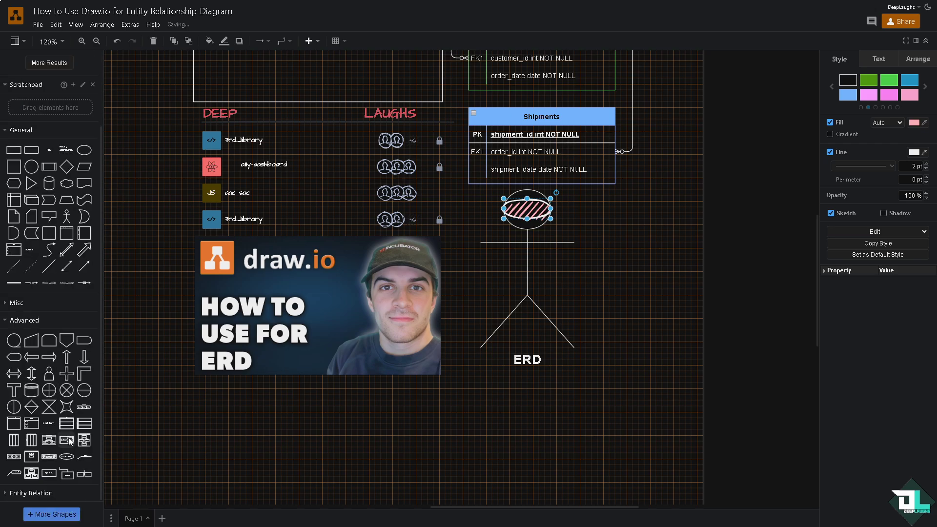
pyautogui.click(20, 493)
pyautogui.scroll(-3, 54, 446)
pyautogui.scroll(-1, 48, 367)
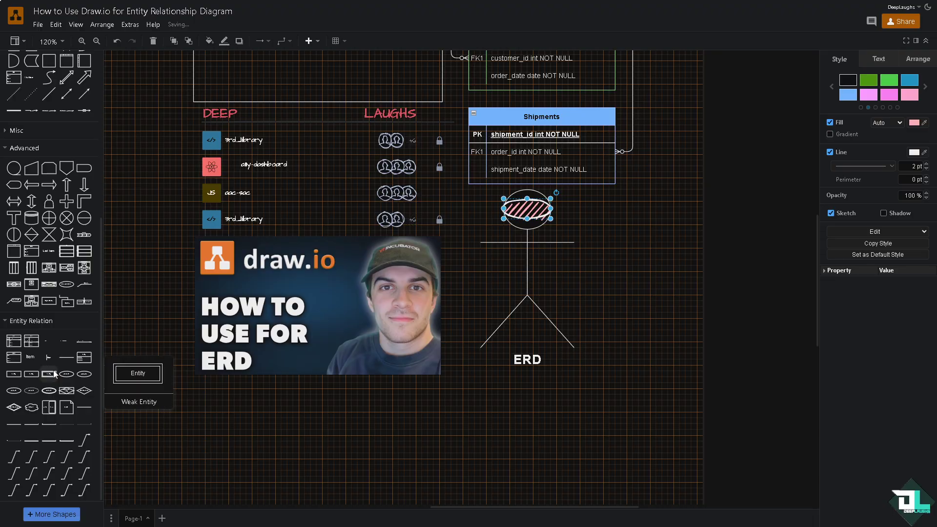
pyautogui.moveTo(66, 390); pyautogui.dragTo(481, 232)
pyautogui.moveTo(481, 233); pyautogui.dragTo(487, 239)
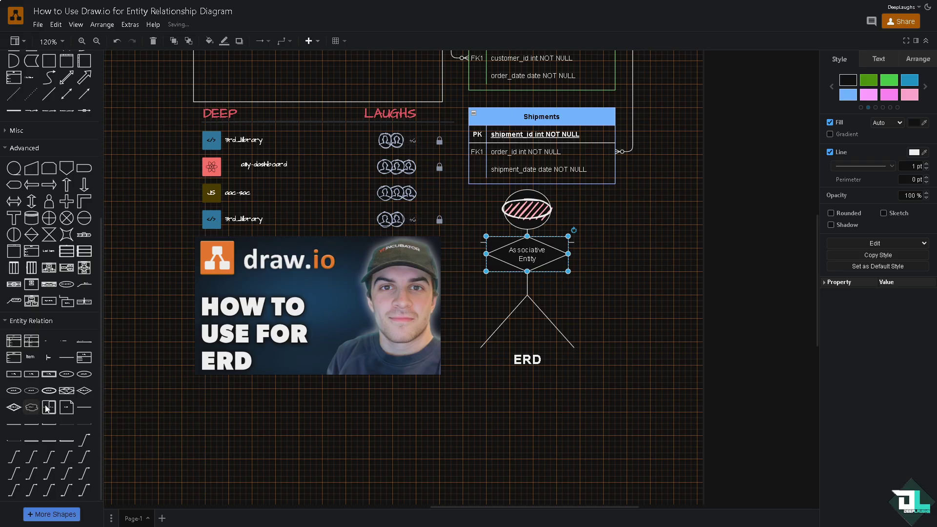
pyautogui.moveTo(31, 407); pyautogui.dragTo(496, 285)
pyautogui.scroll(3, 288, 254)
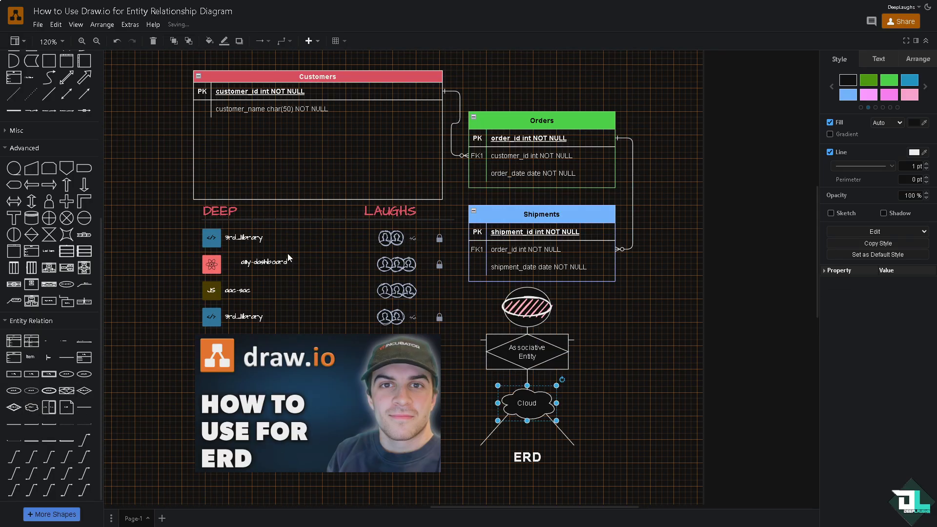
pyautogui.scroll(2, 288, 258)
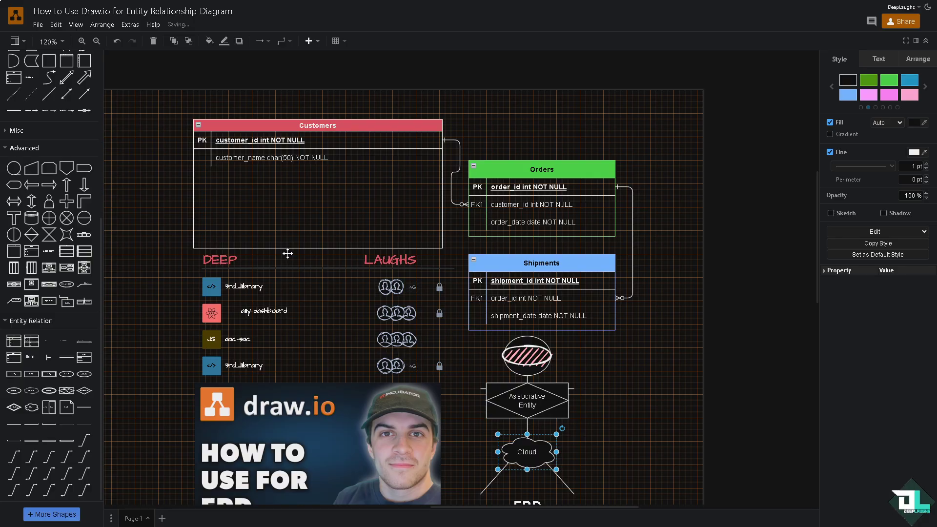
pyautogui.scroll(-2, 288, 254)
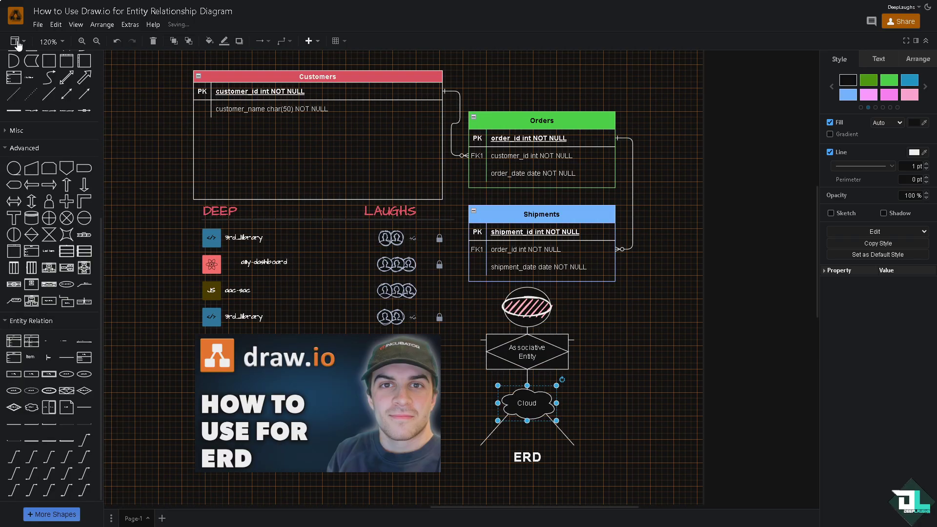
# Step: Save the diagram, then show the Export as formats list (PNG, JPEG, SVG, PDF, etc.)
pyautogui.click(37, 25)
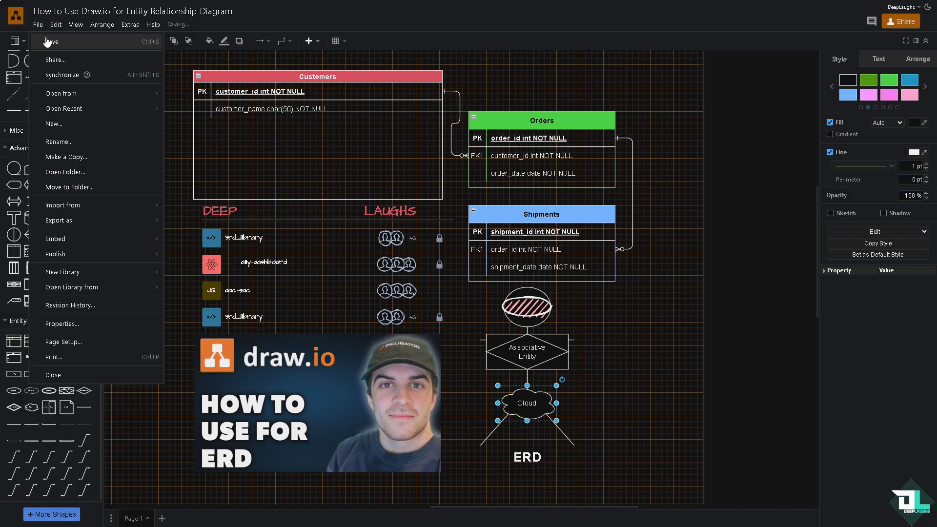
pyautogui.click(47, 43)
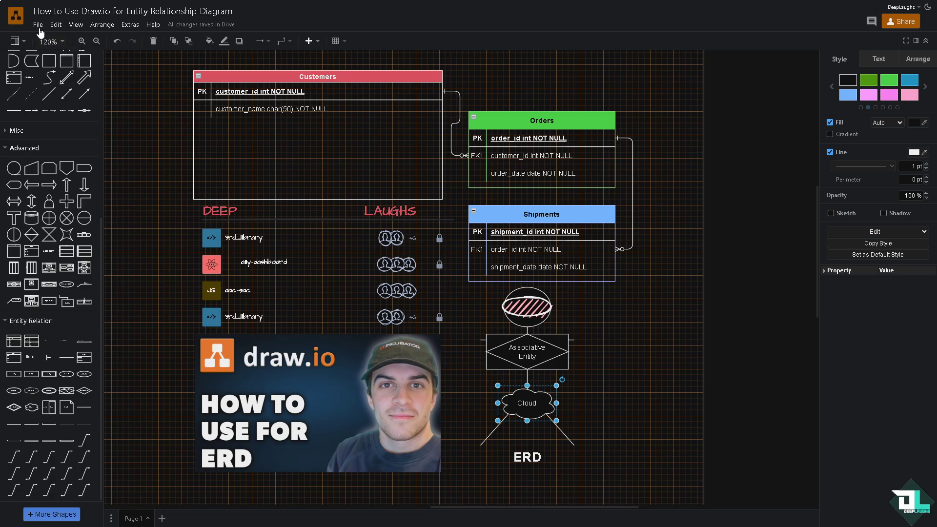
pyautogui.click(38, 25)
pyautogui.moveTo(127, 211)
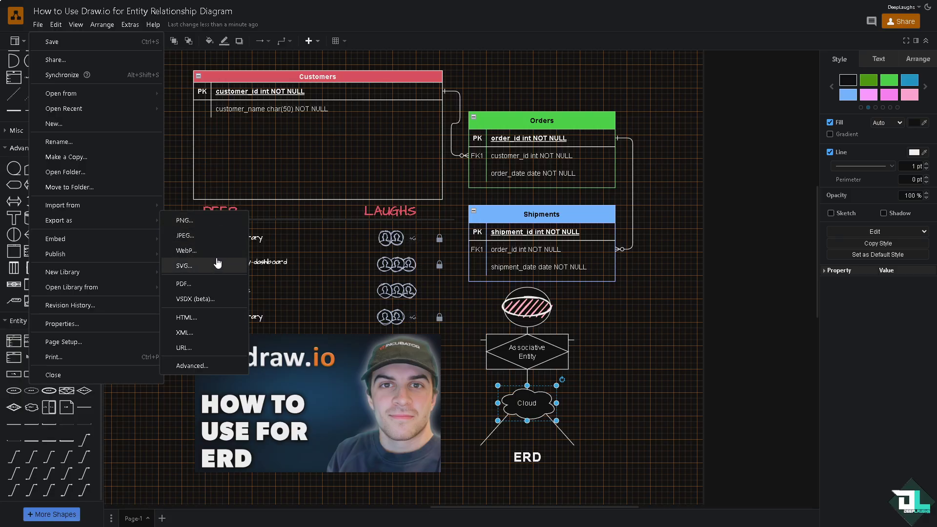
# Step: Export PNG at zoom 69, border 6.9, whole diagram, transparent background, dark with shadow
pyautogui.click(217, 221)
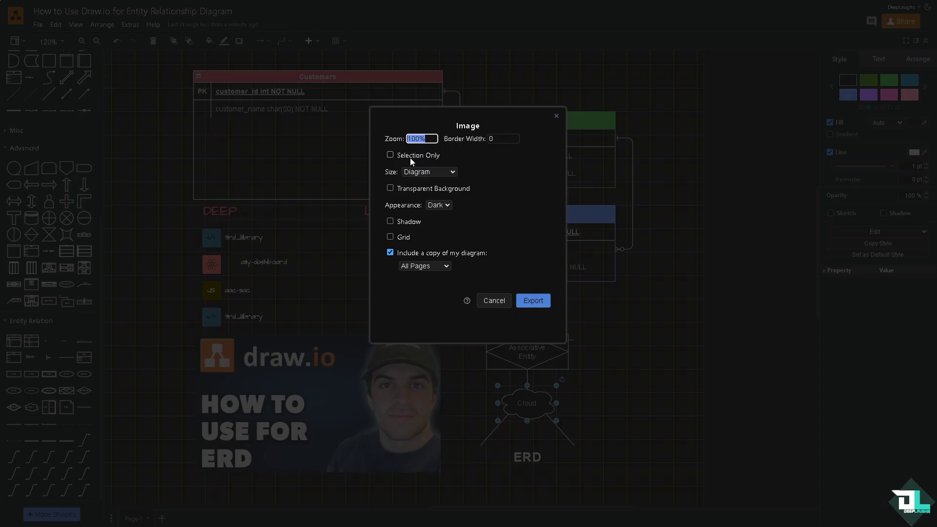
pyautogui.write('69')
pyautogui.doubleClick(490, 138)
pyautogui.write('6')
pyautogui.click(450, 173)
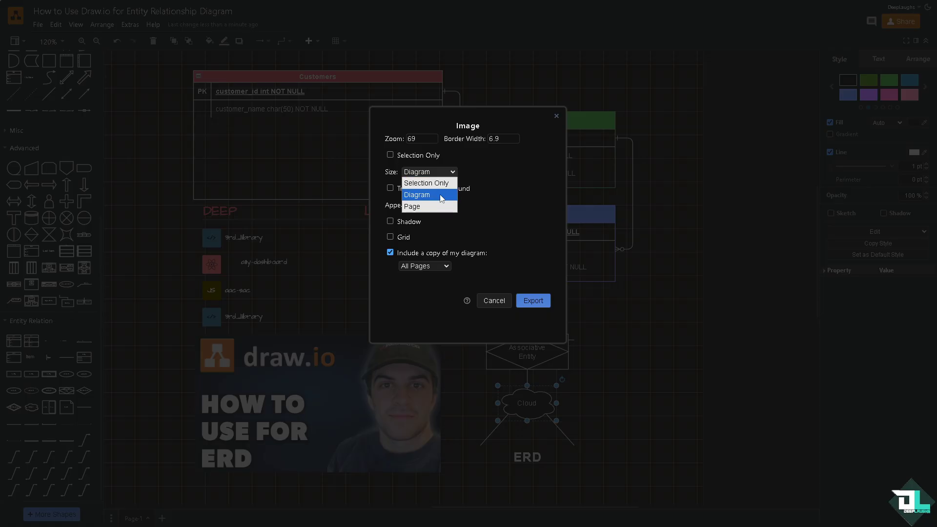
pyautogui.click(415, 194)
pyautogui.click(390, 188)
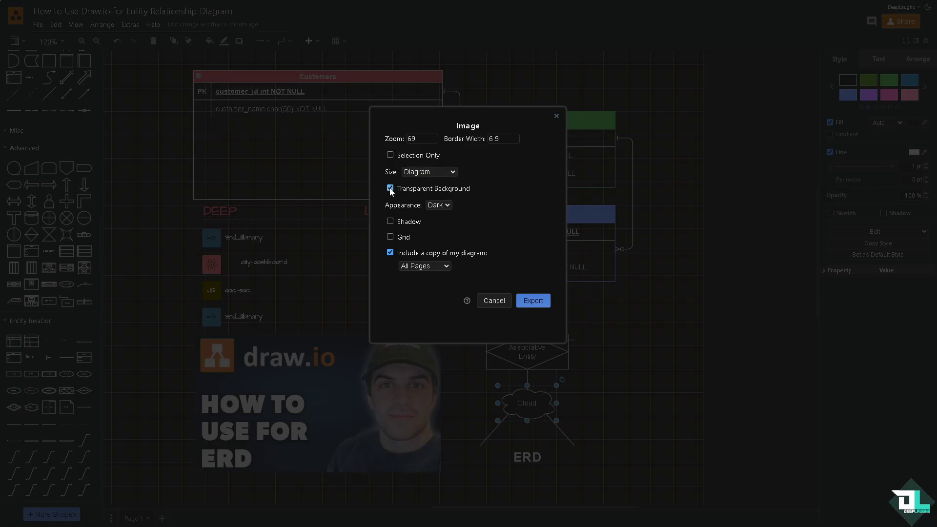
pyautogui.click(438, 205)
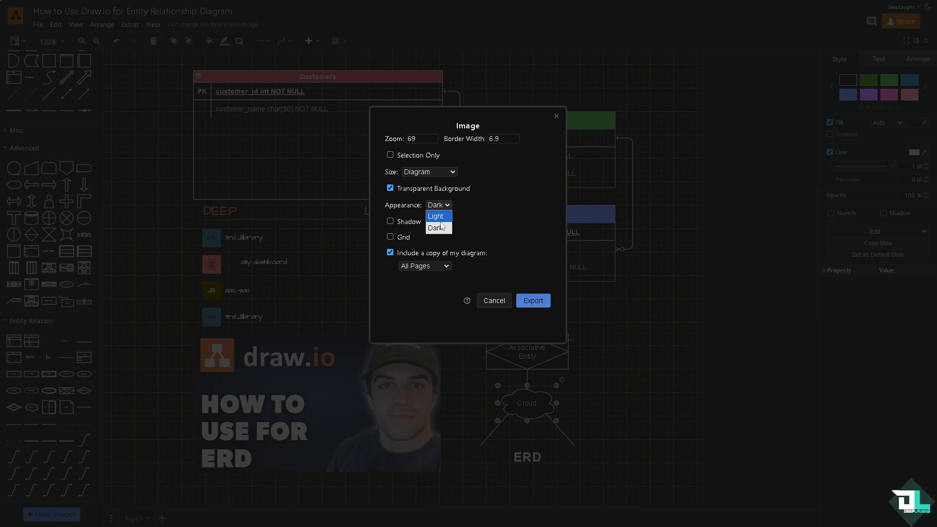
pyautogui.click(400, 221)
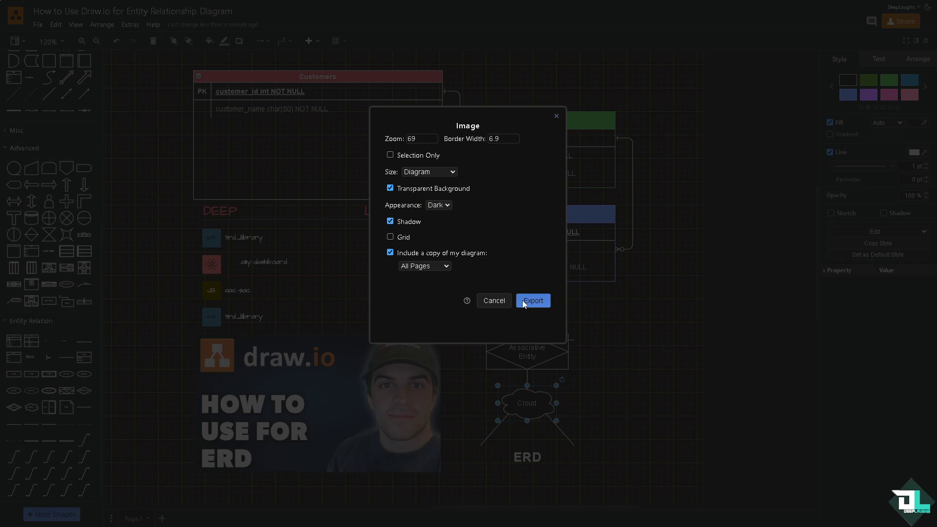
pyautogui.click(537, 302)
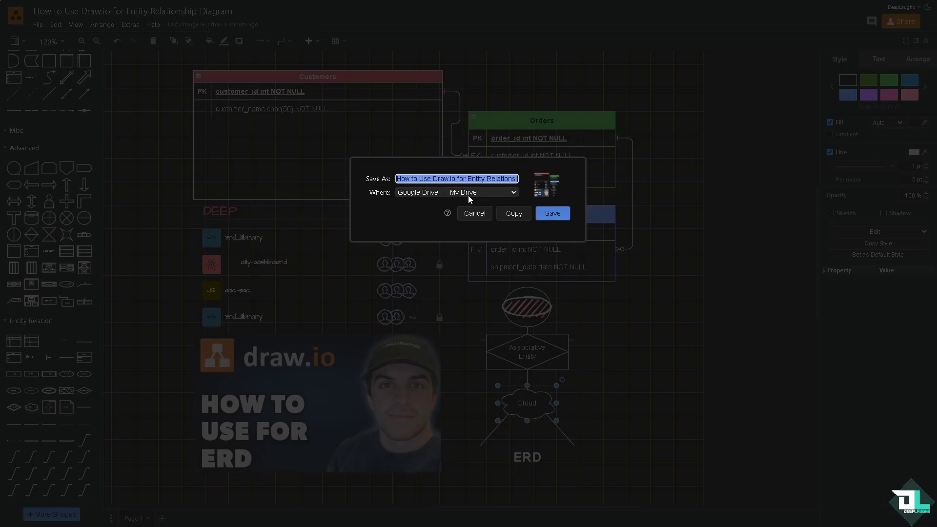
# Step: Keep Google Drive – My Drive as the destination and save the PNG
pyautogui.click(470, 195)
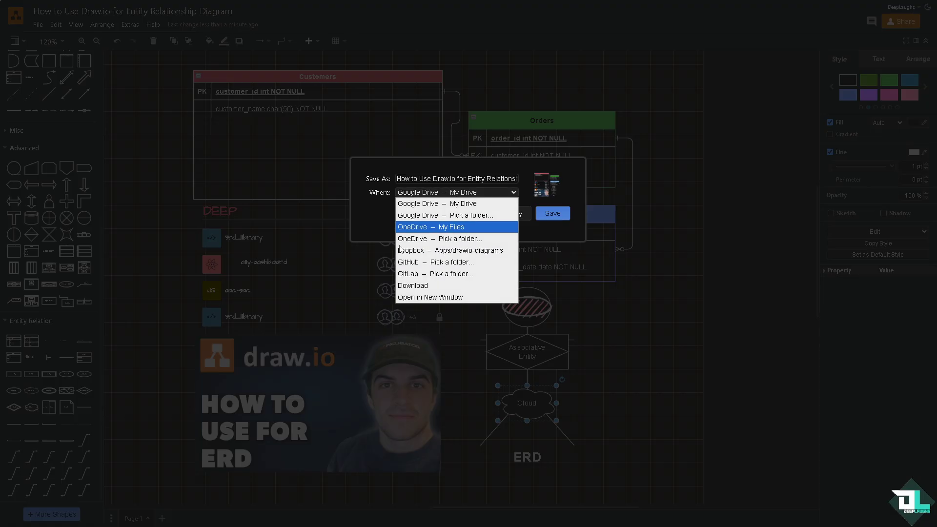
pyautogui.click(569, 218)
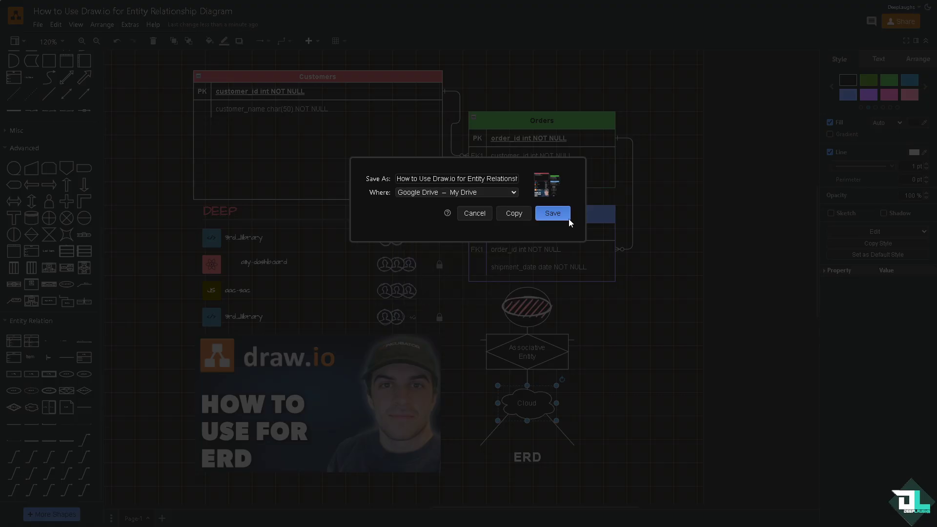
pyautogui.click(569, 219)
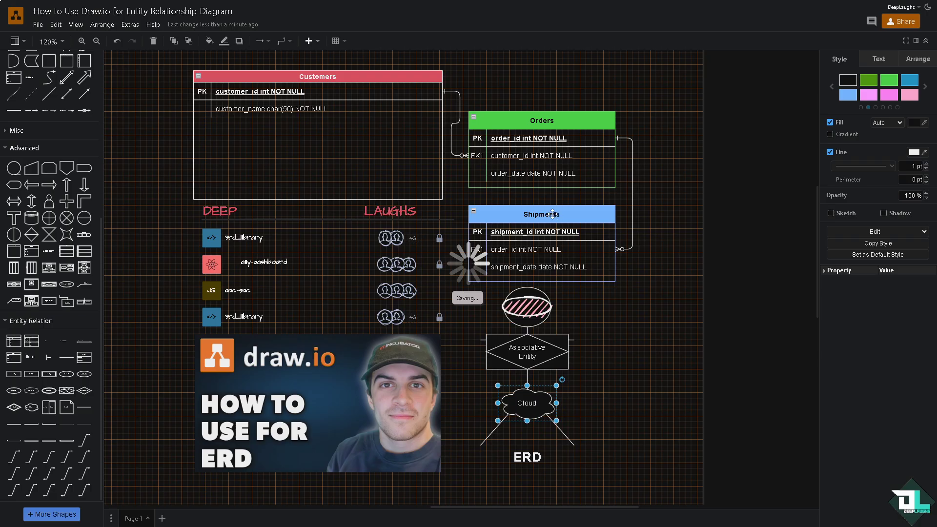
# Step: Publish the diagram through File > Publish > Link and create its viewer link
pyautogui.click(38, 25)
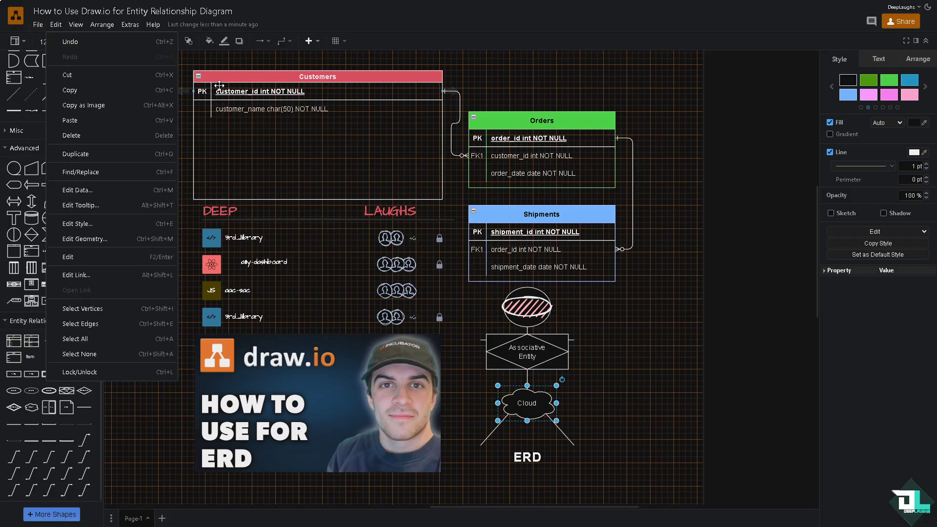
pyautogui.click(39, 29)
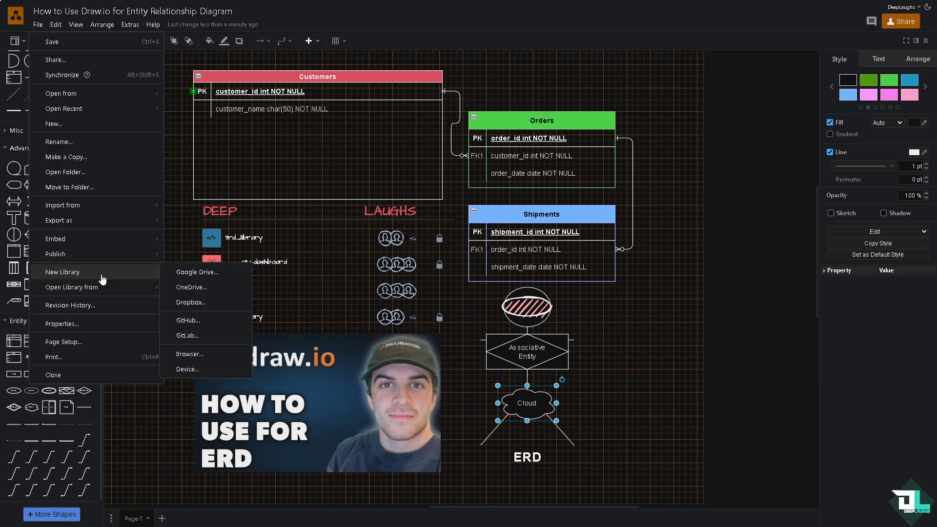
pyautogui.moveTo(114, 248)
pyautogui.click(177, 254)
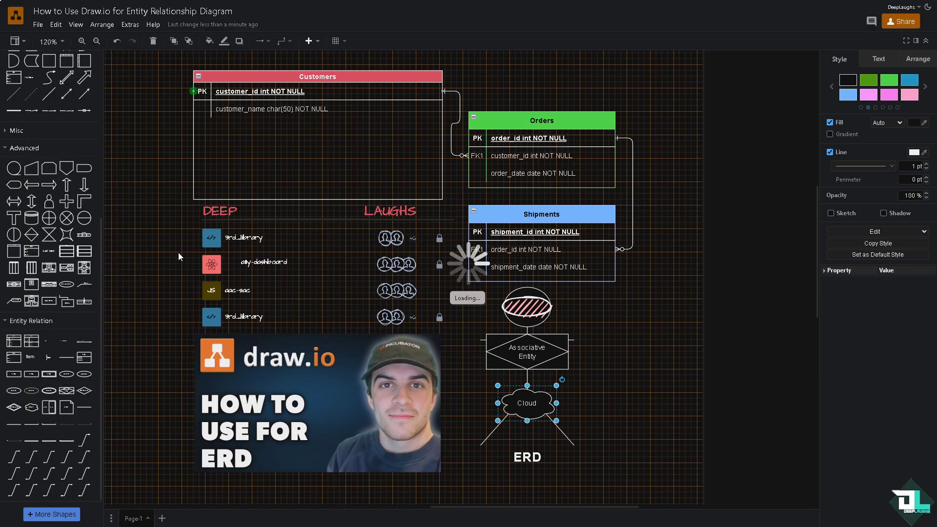
pyautogui.click(533, 279)
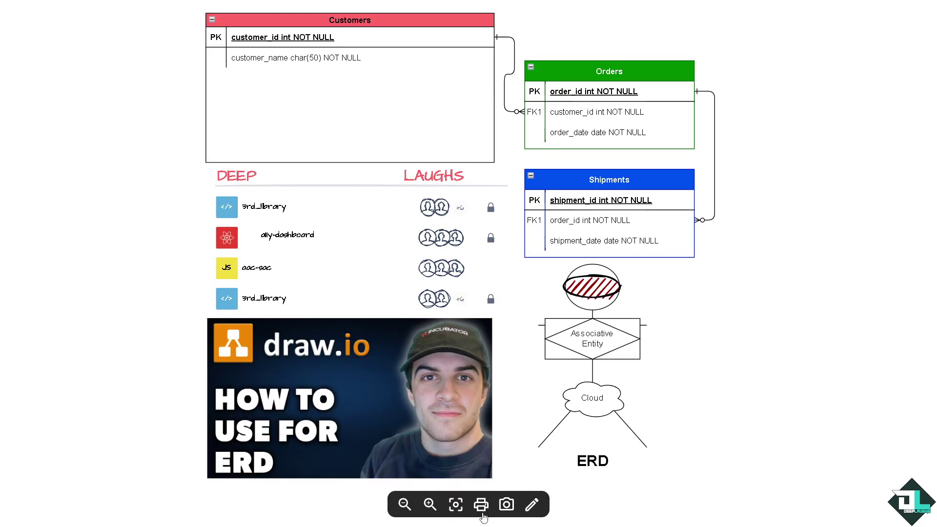
# Step: Open the published viewer's Print dialog and cancel it without printing
pyautogui.click(481, 505)
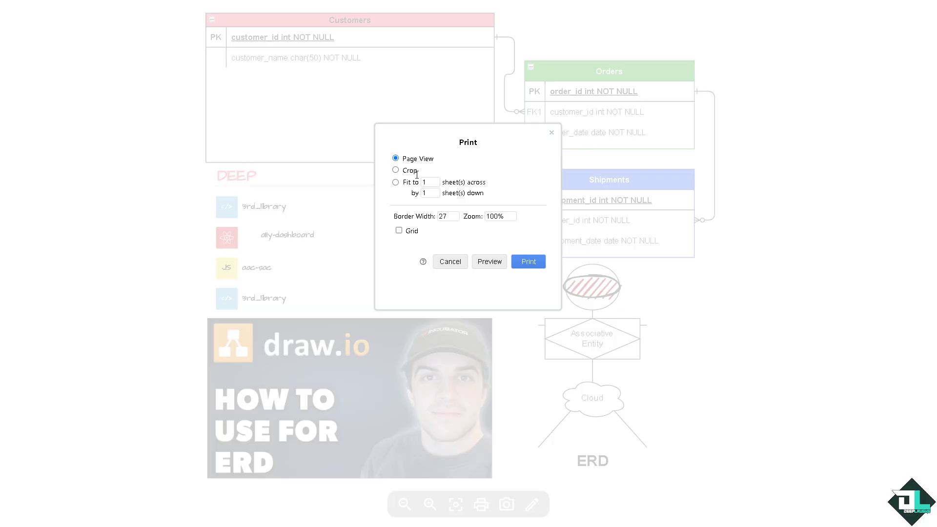
pyautogui.click(450, 261)
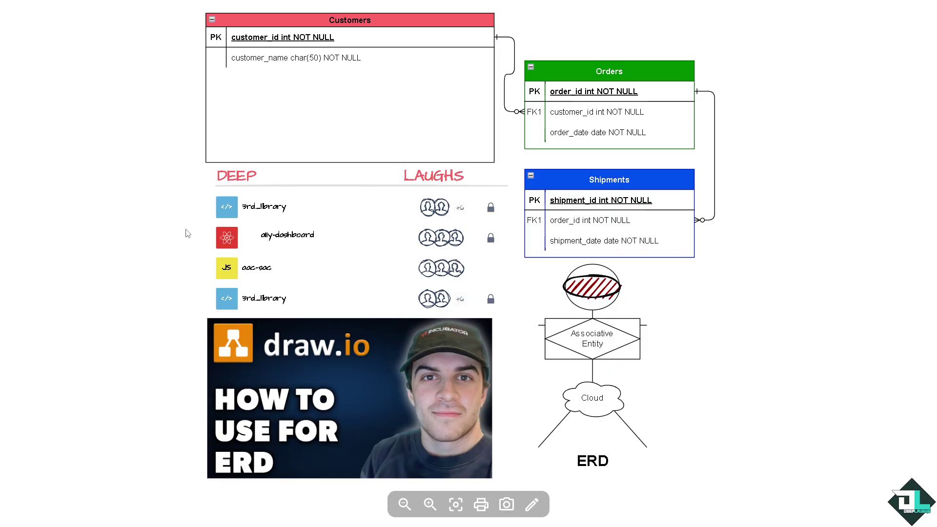